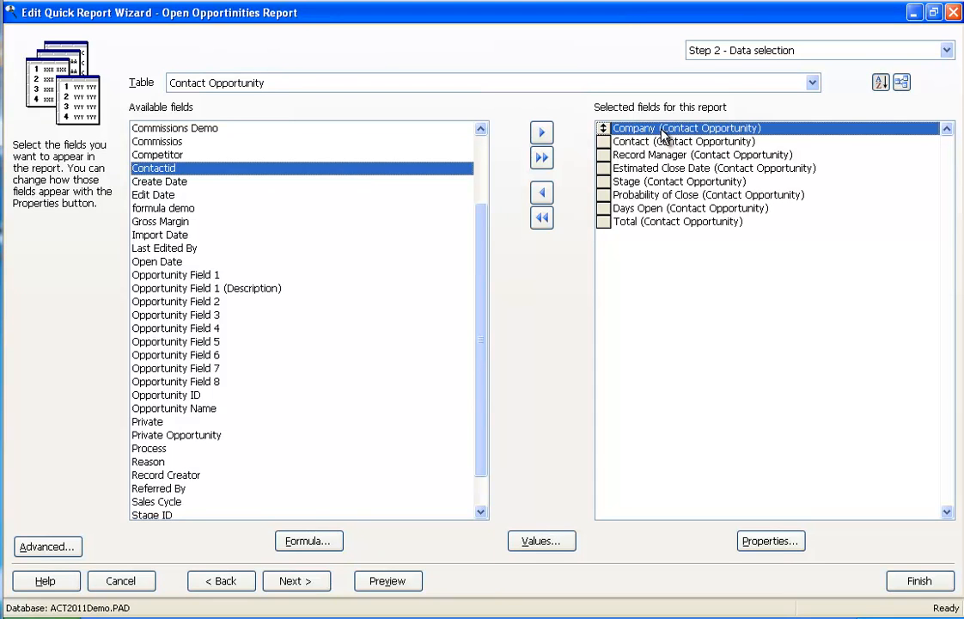
Change the Company field's report heading to Client.
double_click(667, 129)
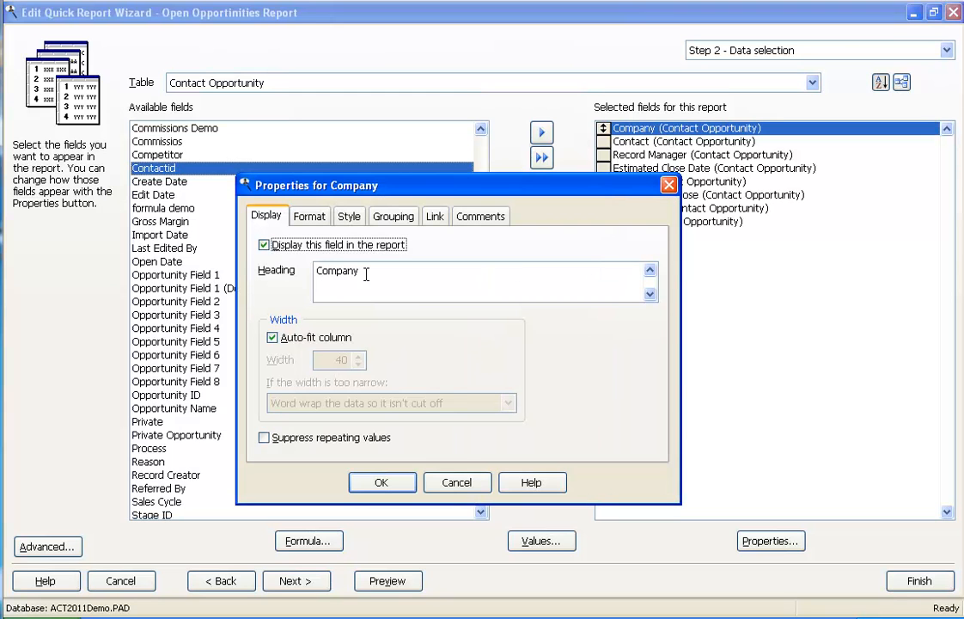
drag(359, 270, 316, 270)
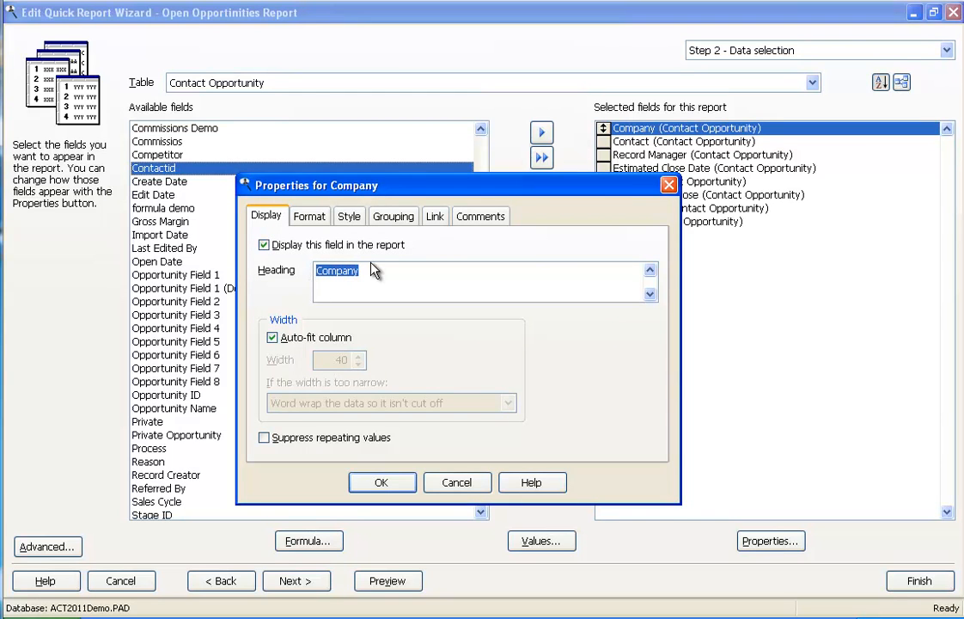
text(Client)
Turn off auto-fit for the Company column and set its width to 20, keeping word wrap for data that is too wide.
click(273, 336)
drag(330, 359, 375, 367)
text(20)
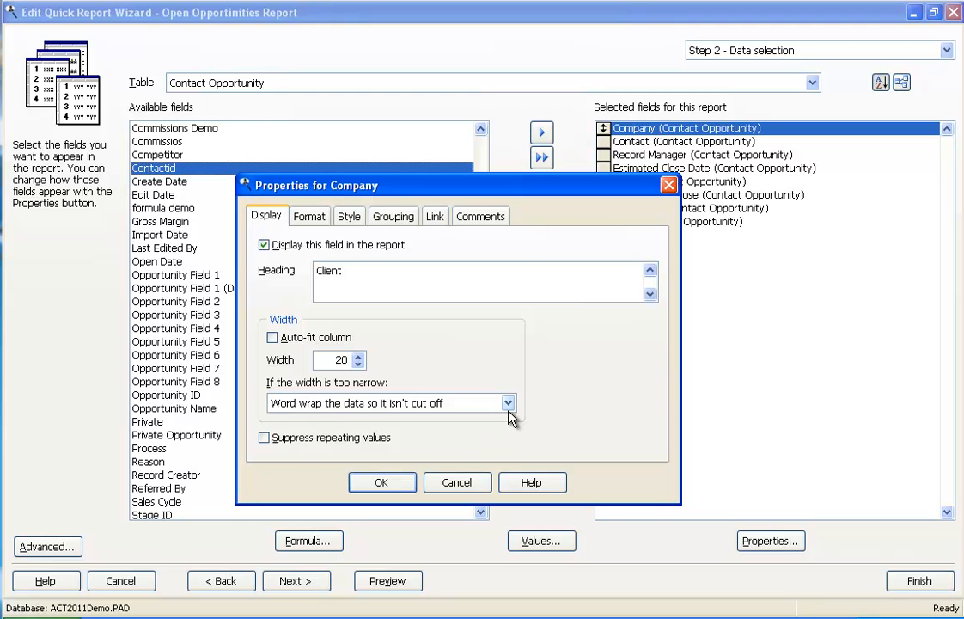
click(508, 404)
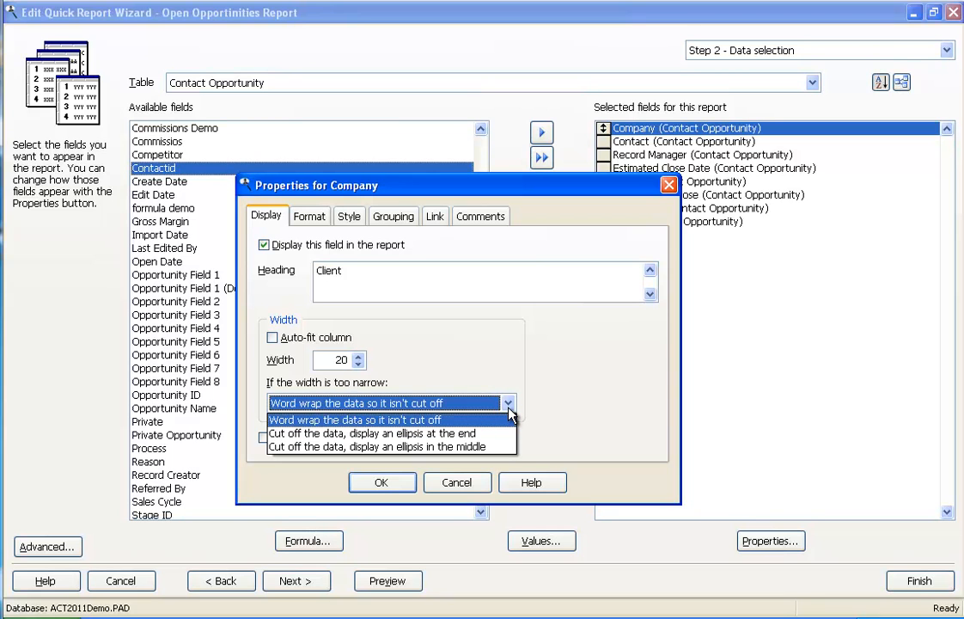
click(508, 407)
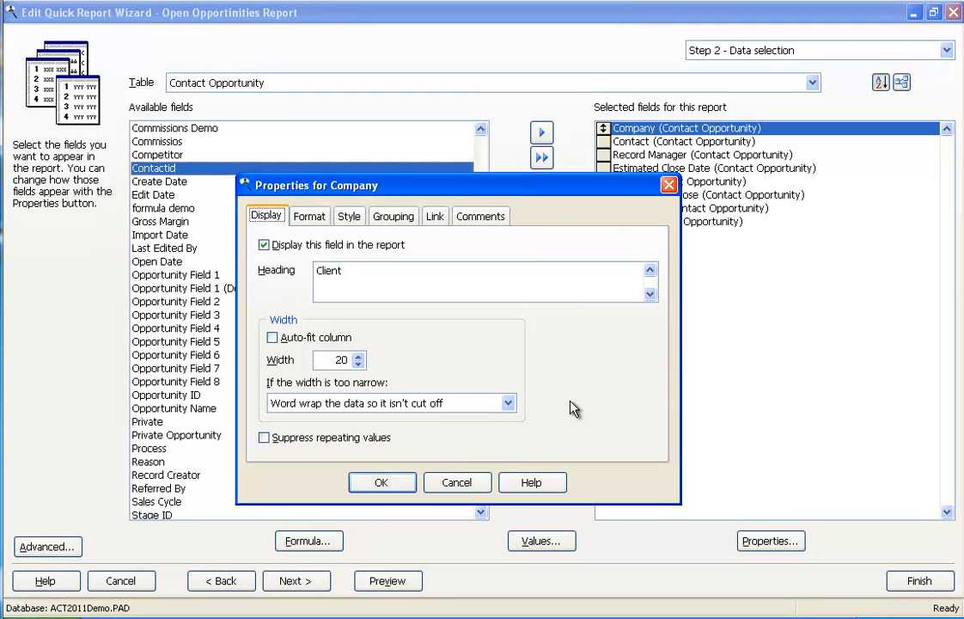
click(381, 484)
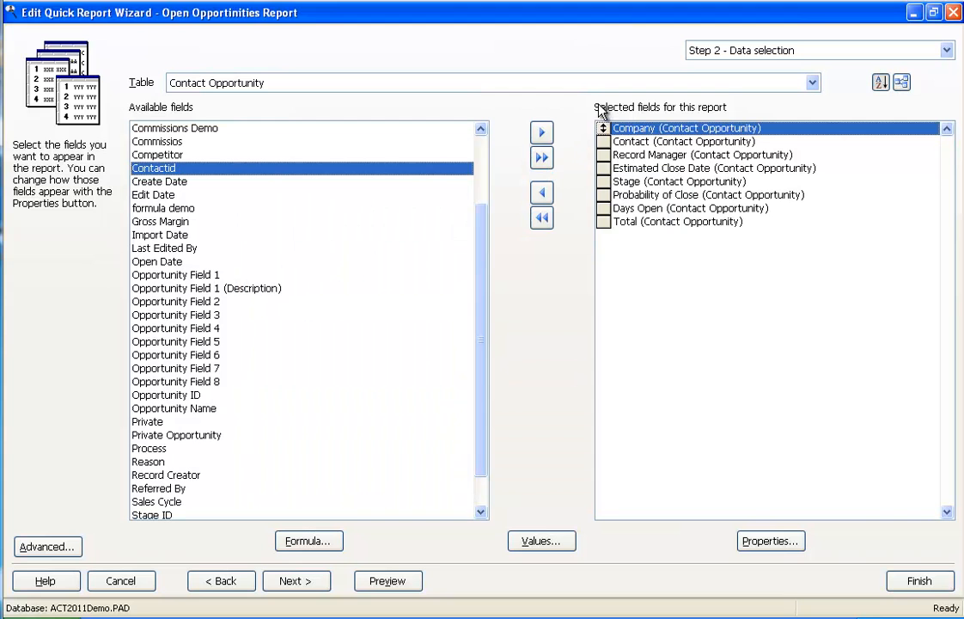
Turn off auto-fit for the Contact column and set its width to 10.
double_click(638, 143)
click(274, 337)
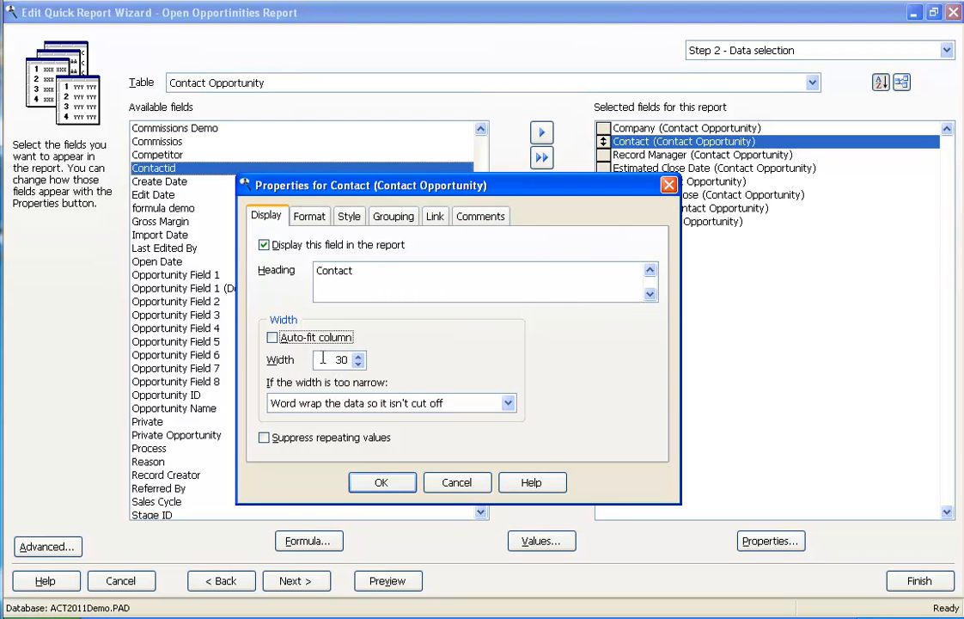
text(10)
click(404, 483)
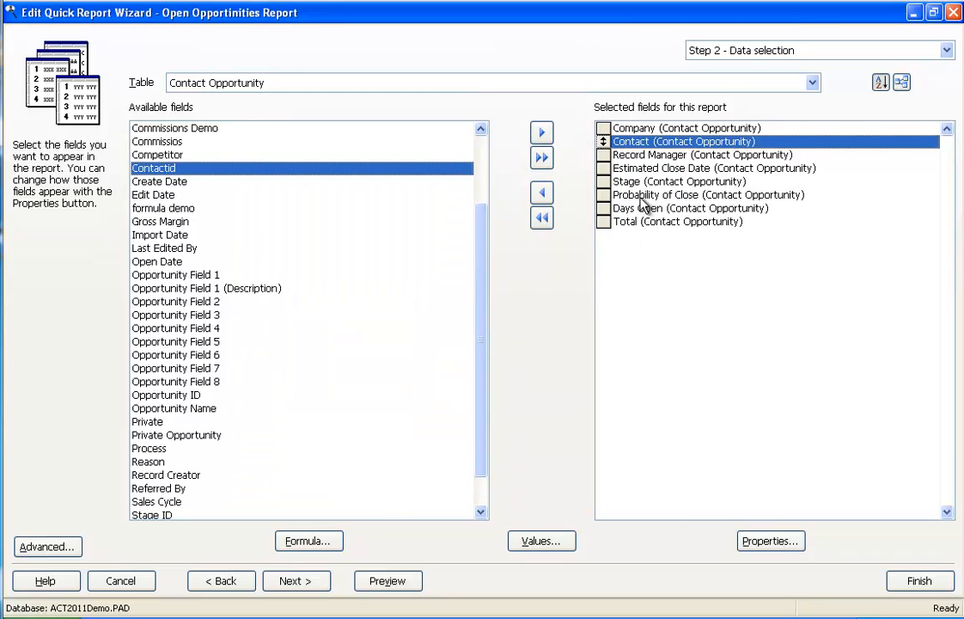
Shorten the Estimated Close Date field's heading to Close Date and preview the report.
click(644, 170)
double_click(645, 170)
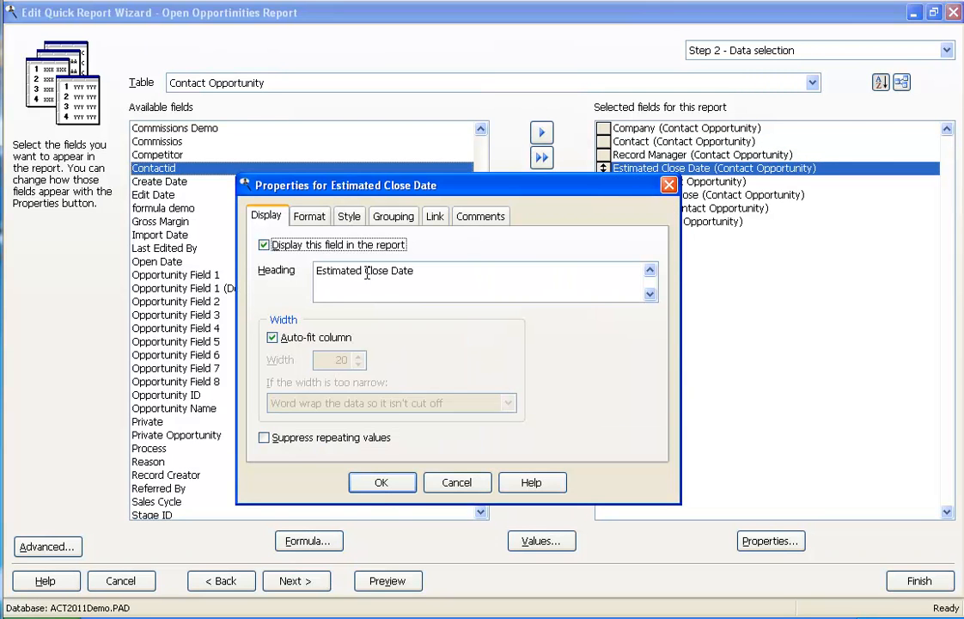
drag(365, 271, 308, 273)
key(Delete)
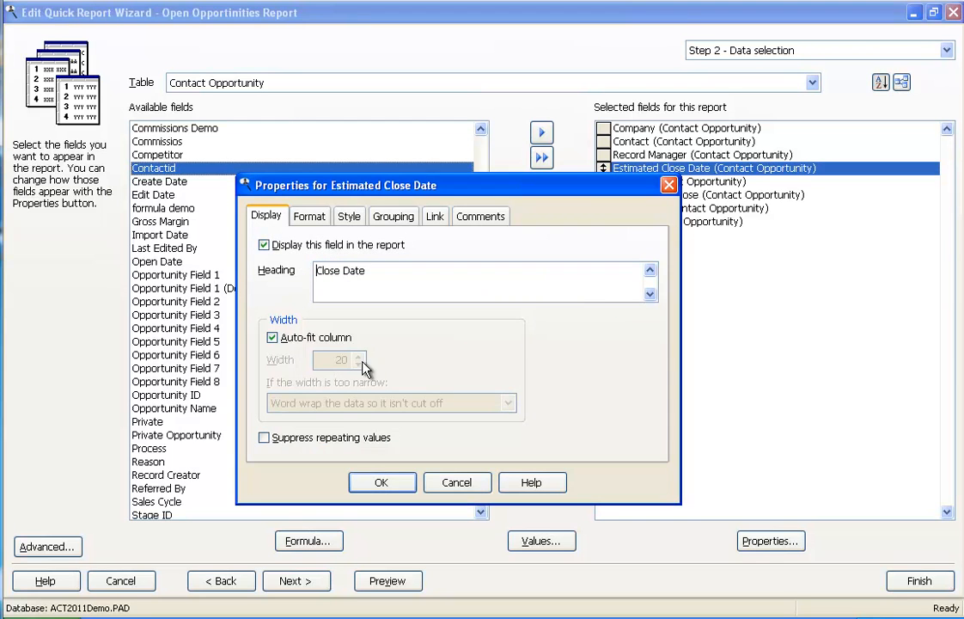
click(380, 482)
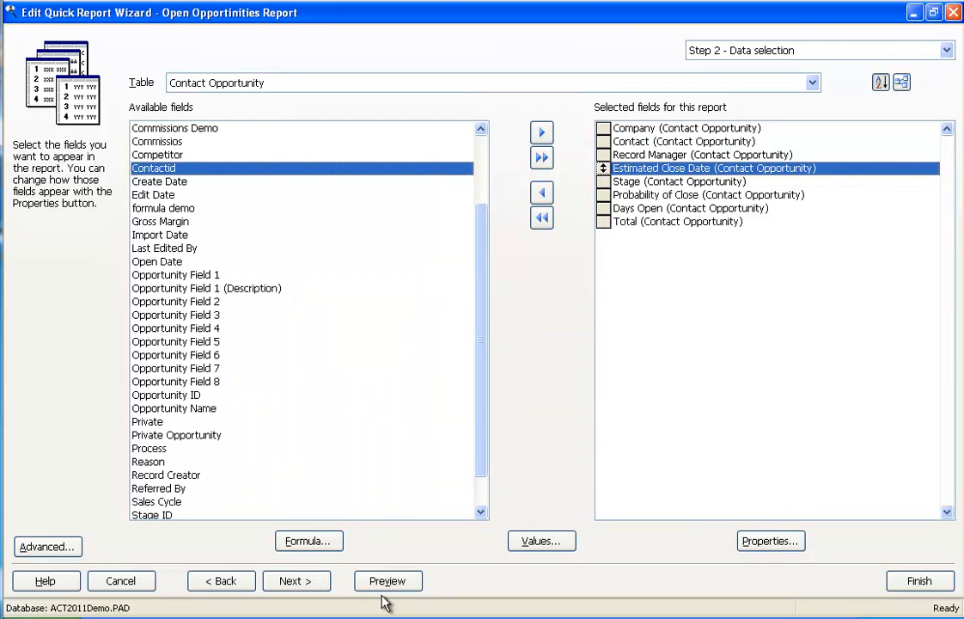
click(386, 582)
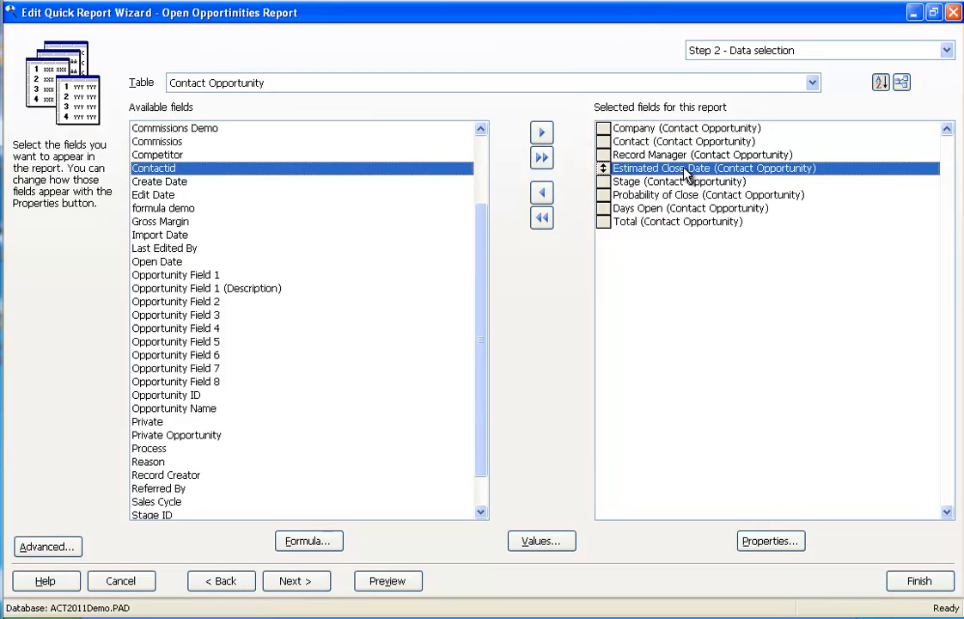
Center the Estimated Close Date field, reviewing its date display and summary choices but leaving them at Date and None.
double_click(606, 167)
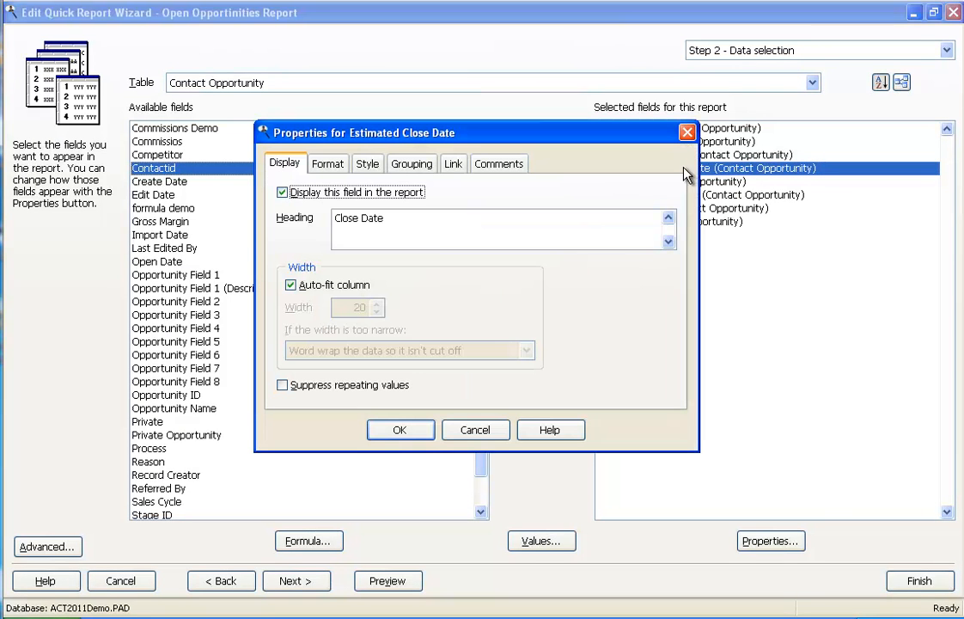
click(335, 171)
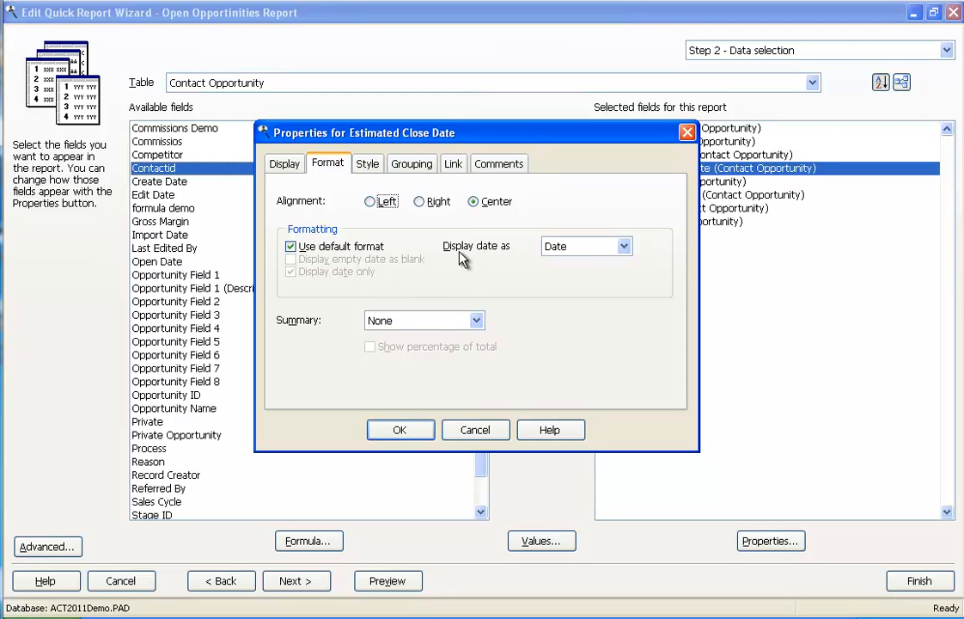
click(623, 247)
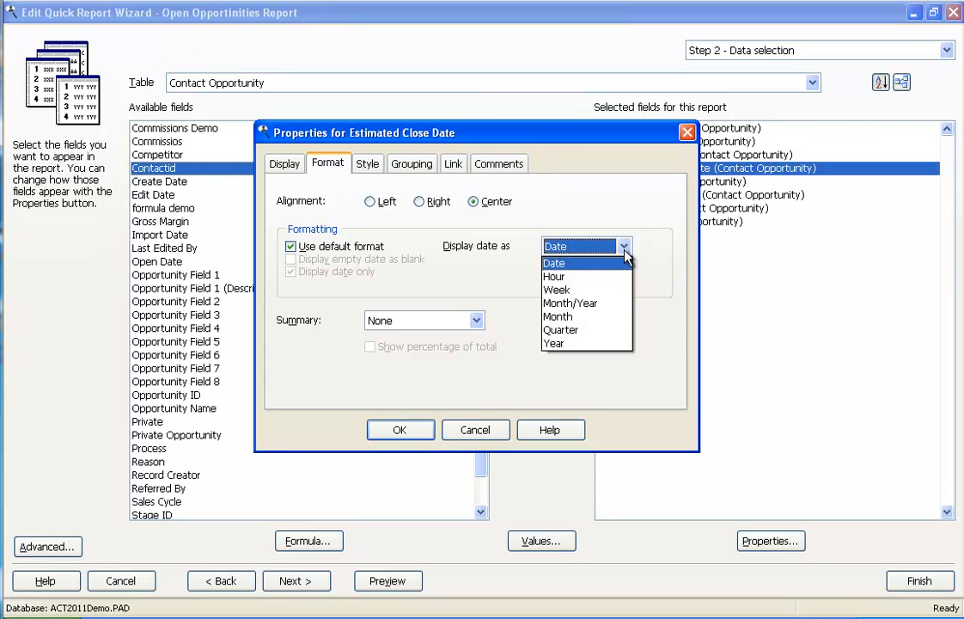
click(512, 272)
click(477, 321)
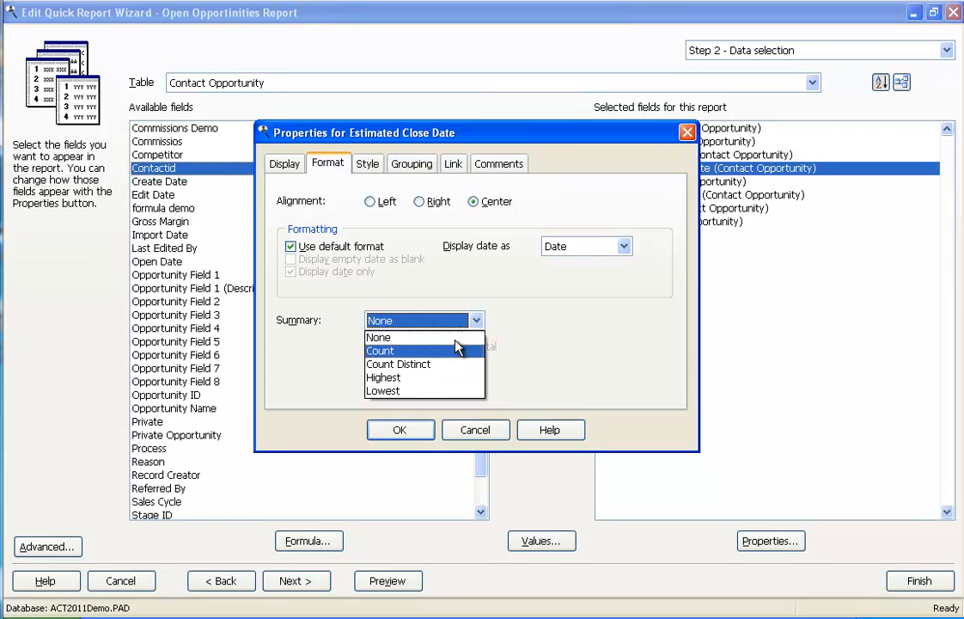
click(559, 325)
click(403, 429)
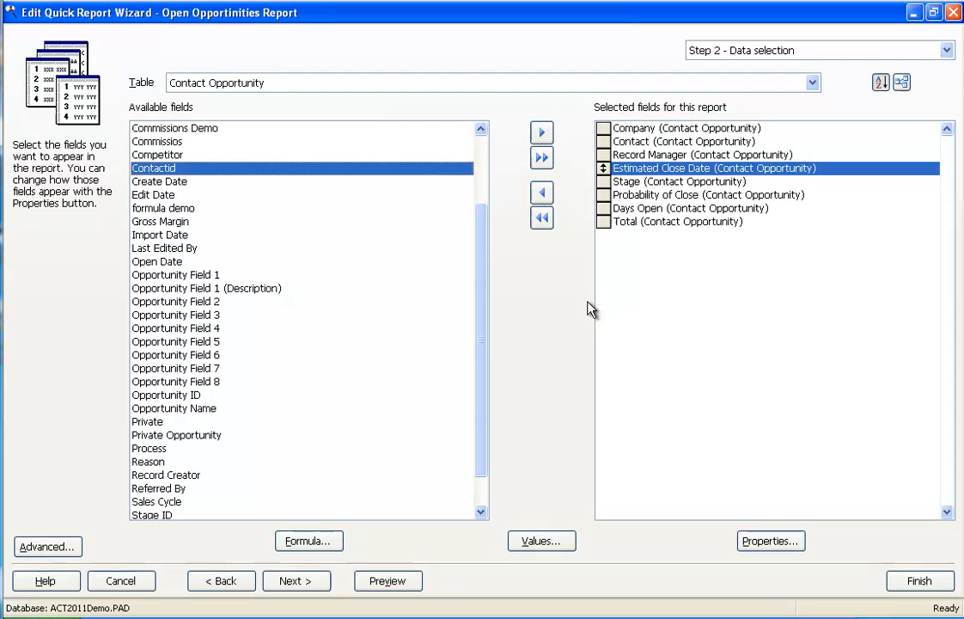
Center the Total field and replace its default format with one that displays zero as blank.
click(634, 223)
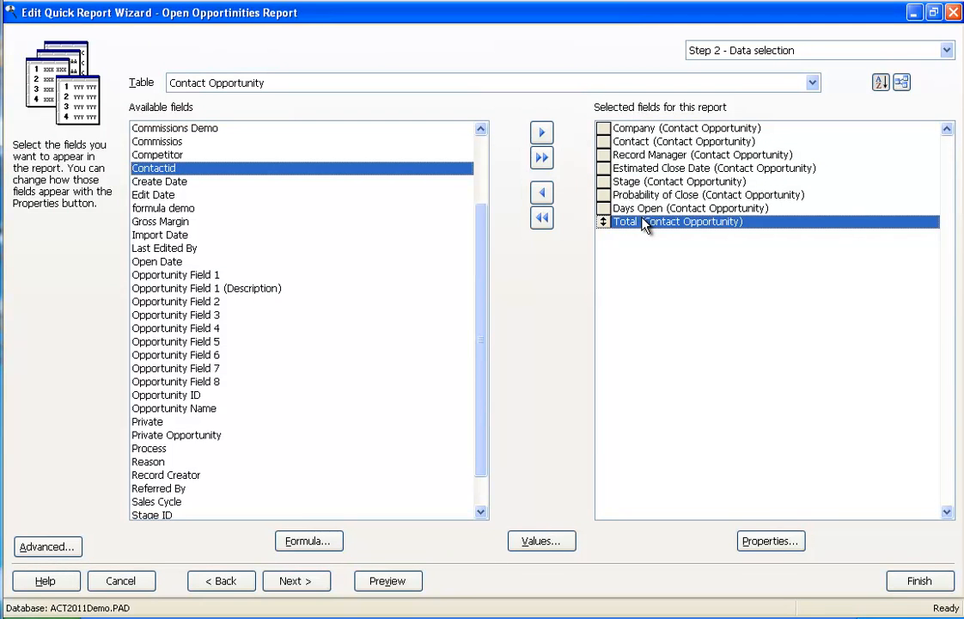
double_click(644, 224)
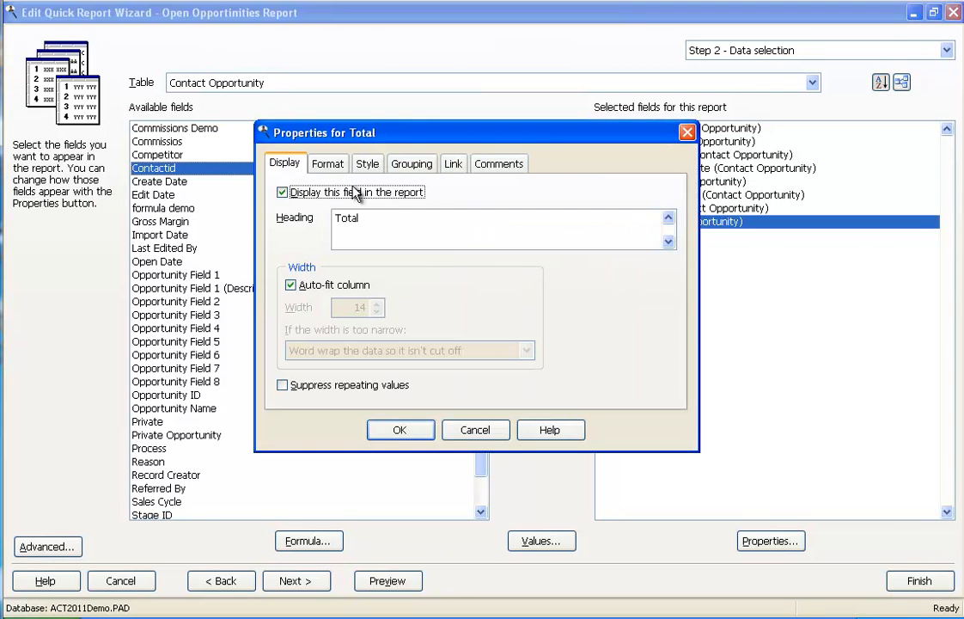
click(334, 167)
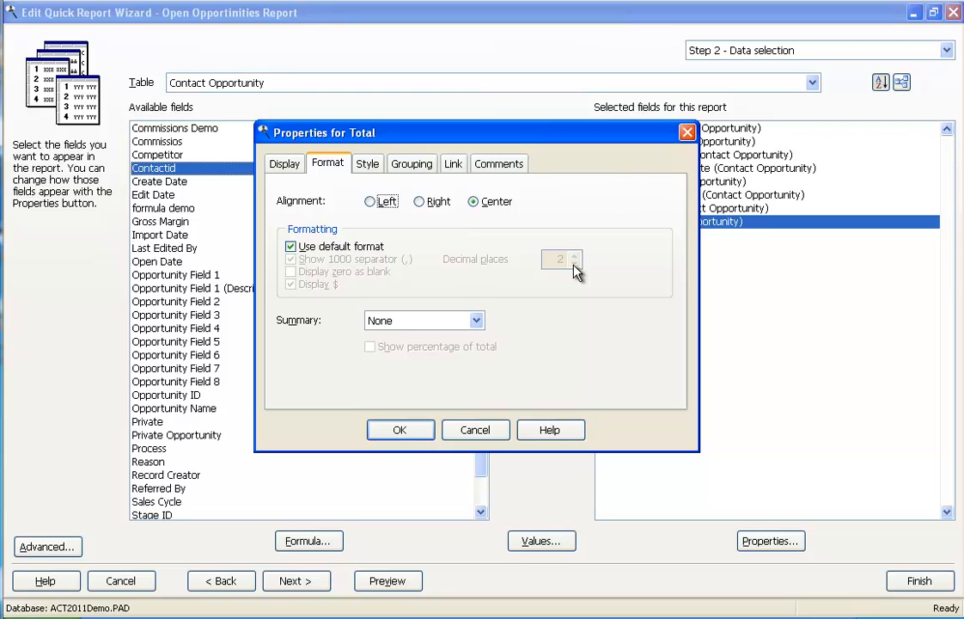
click(291, 246)
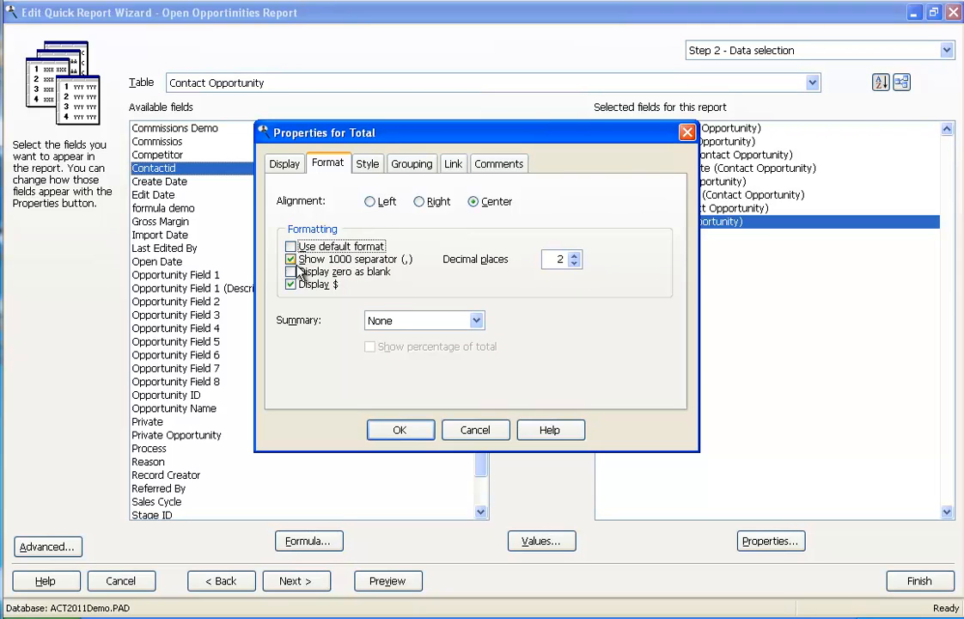
click(291, 271)
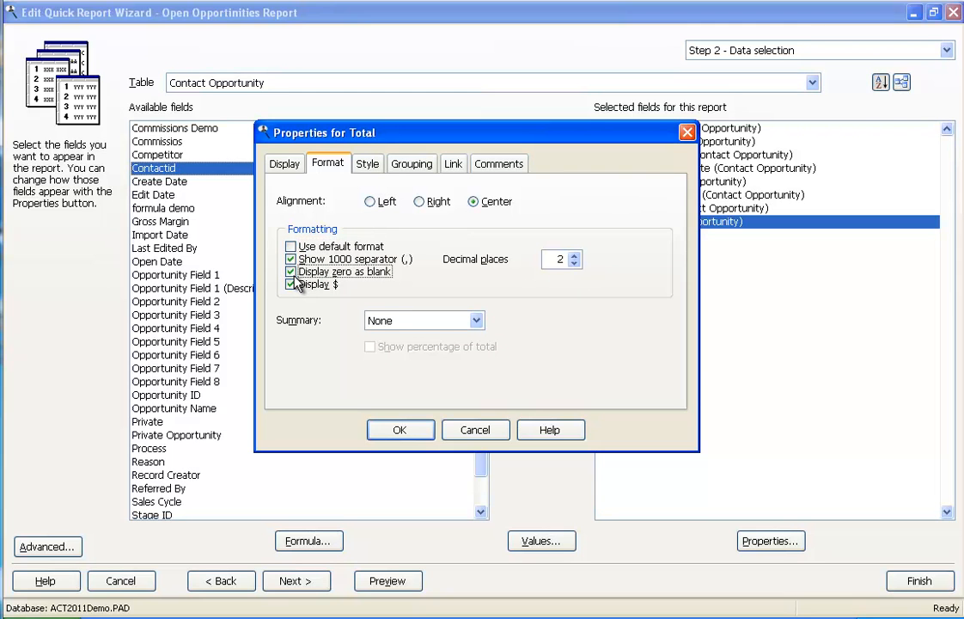
Summarize the Total field with Sum and preview the last page of the report.
click(476, 321)
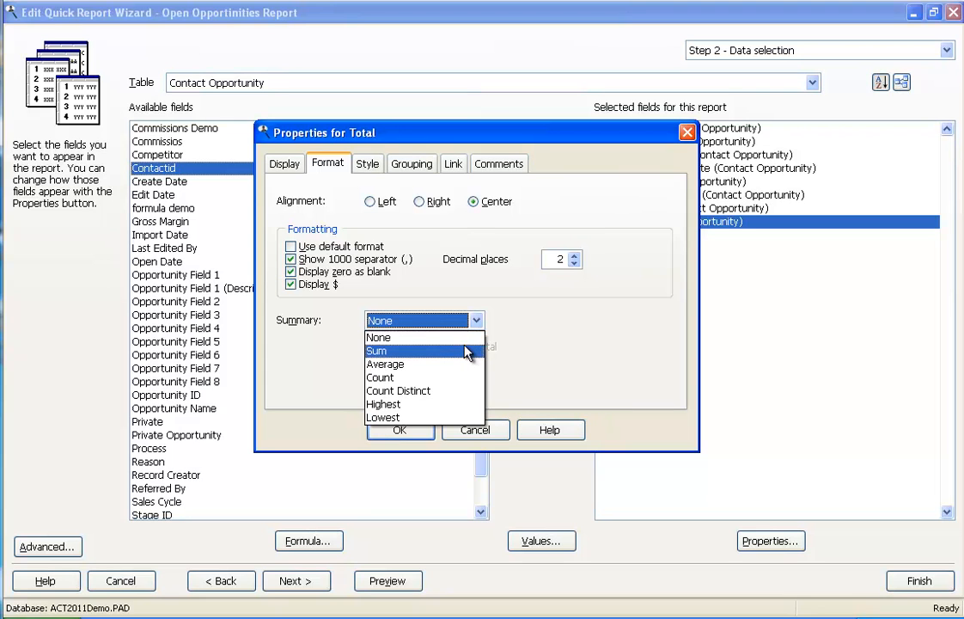
click(466, 352)
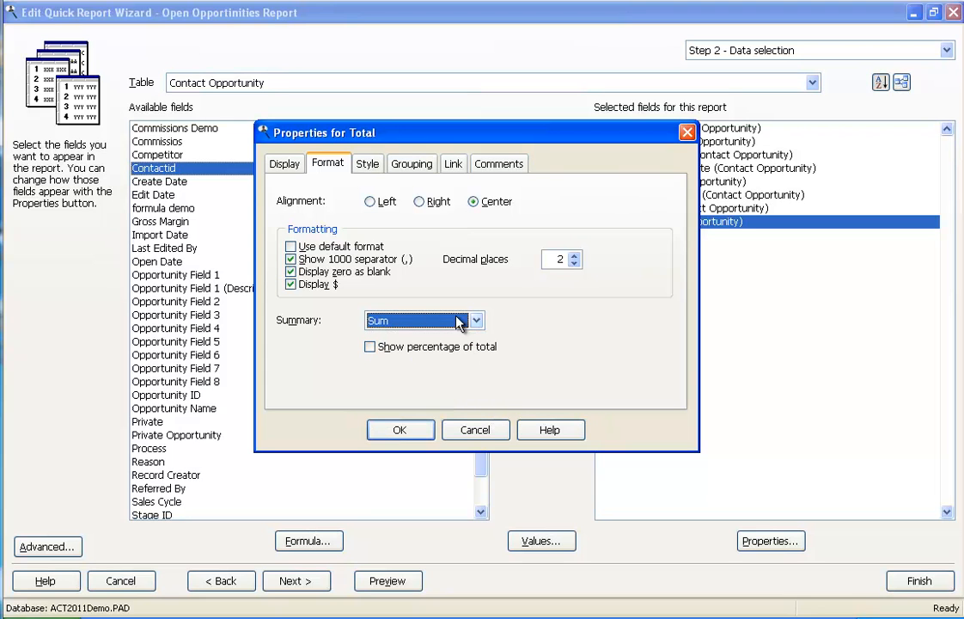
click(415, 431)
click(388, 581)
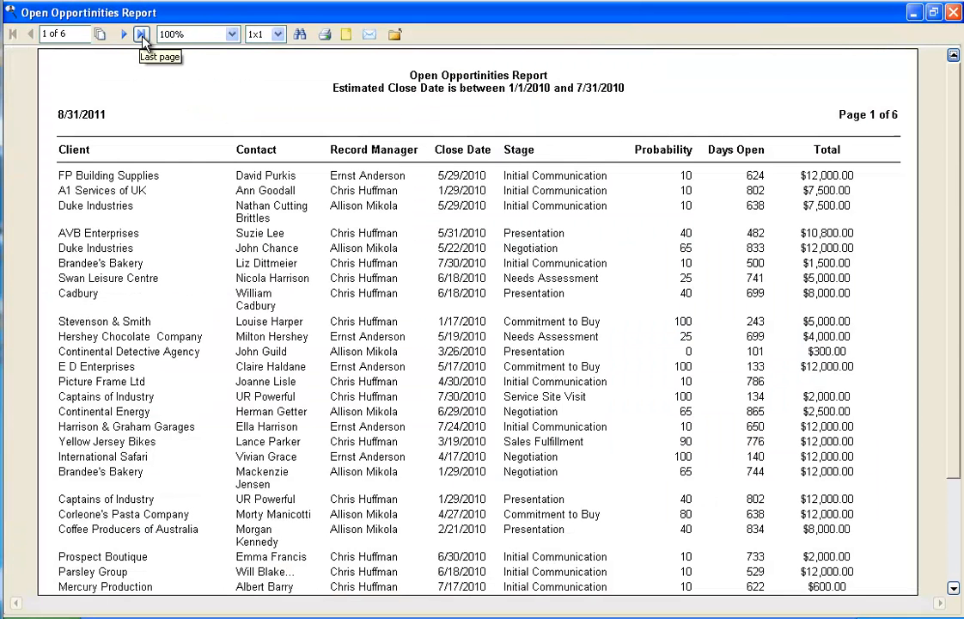
click(142, 34)
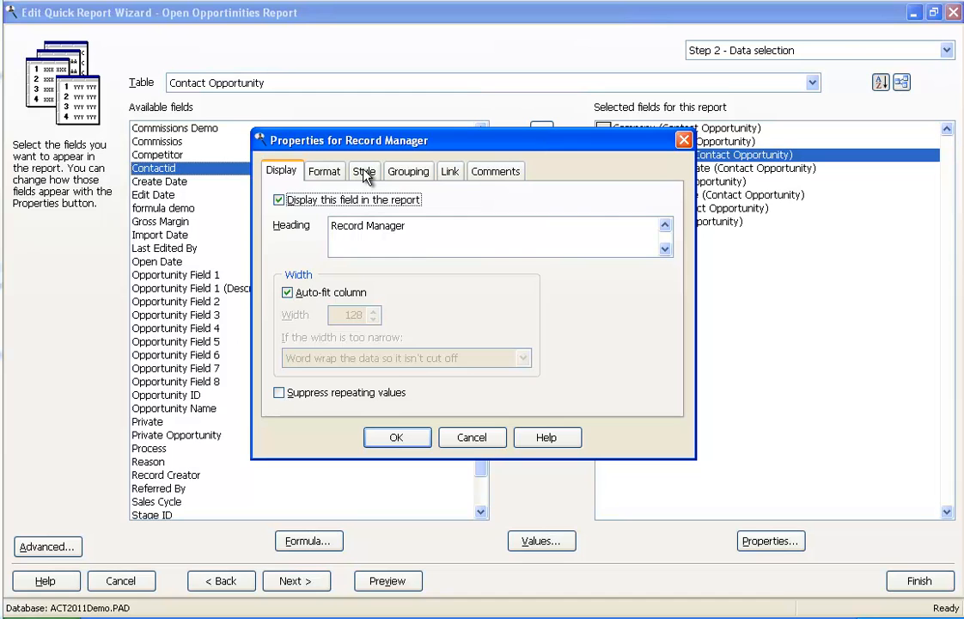
Replace the Record Manager field's default font with Times New Roman at 12 pt.
click(364, 171)
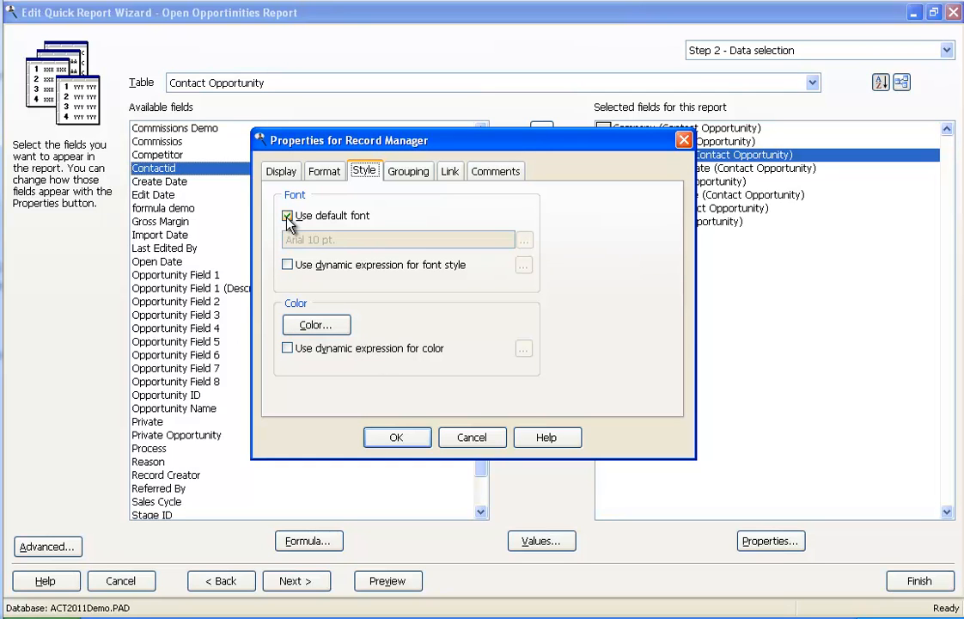
click(288, 216)
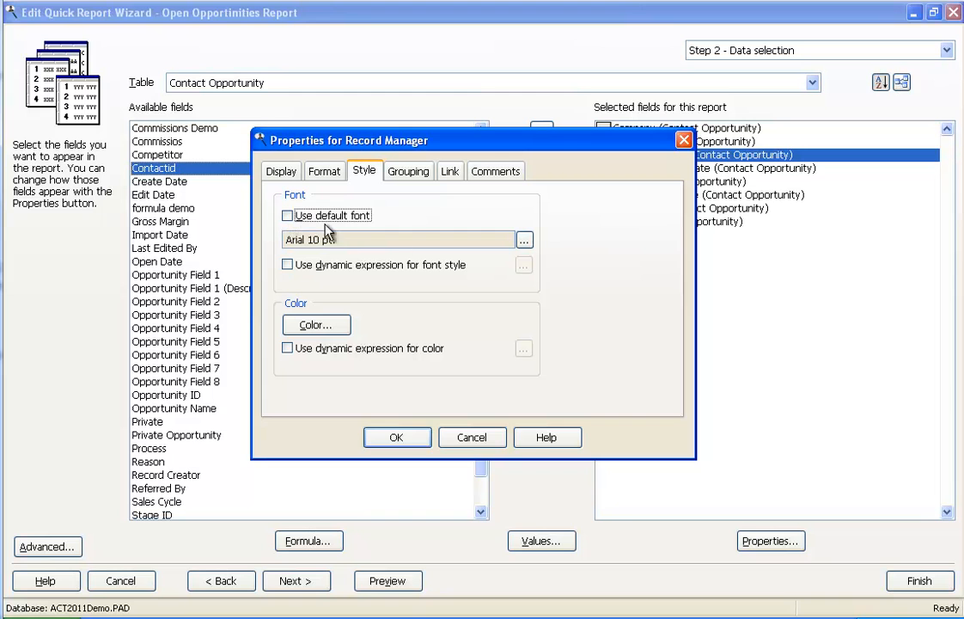
click(523, 240)
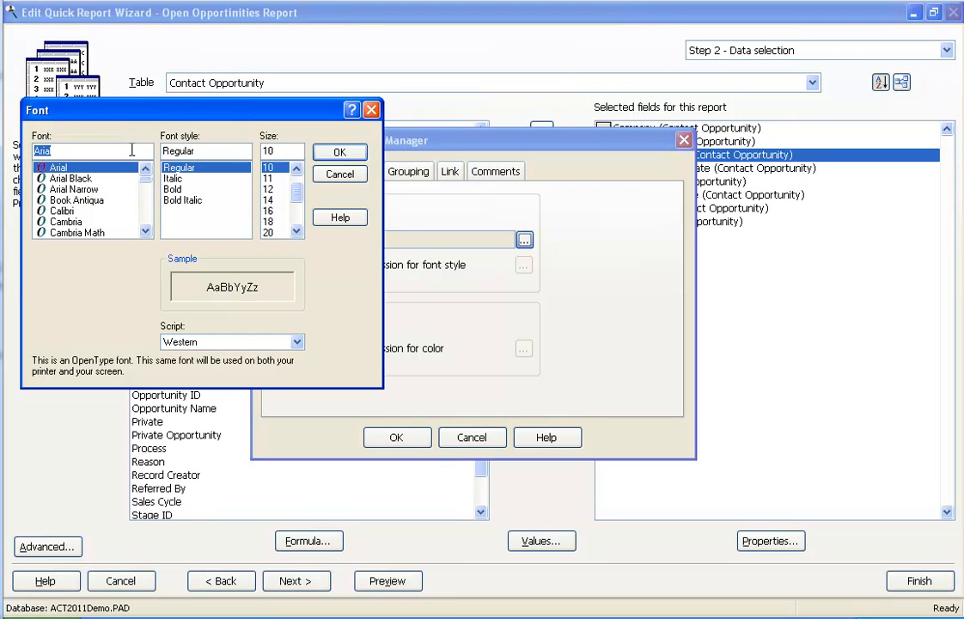
text(Time)
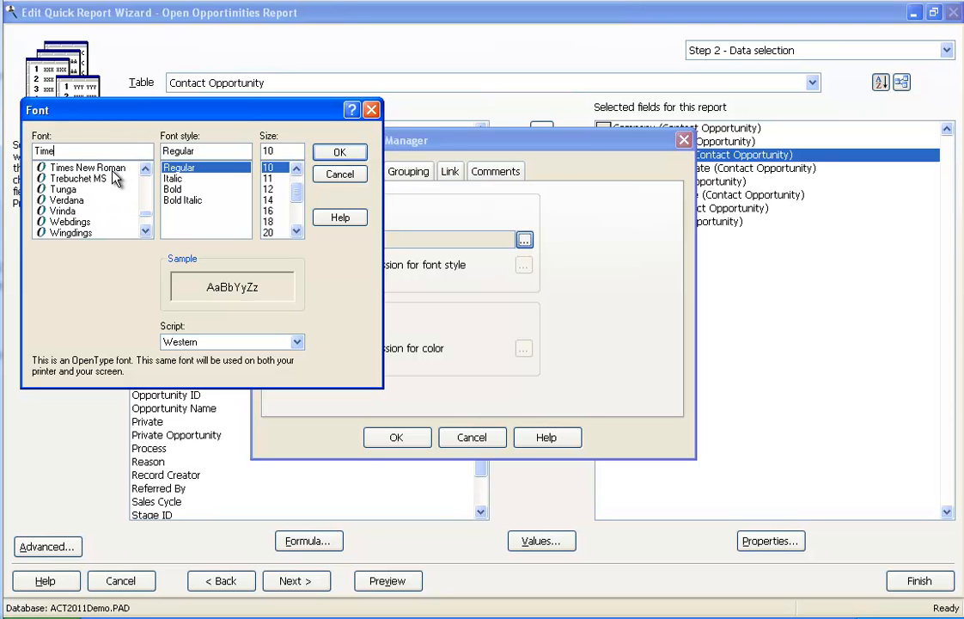
click(95, 167)
click(278, 189)
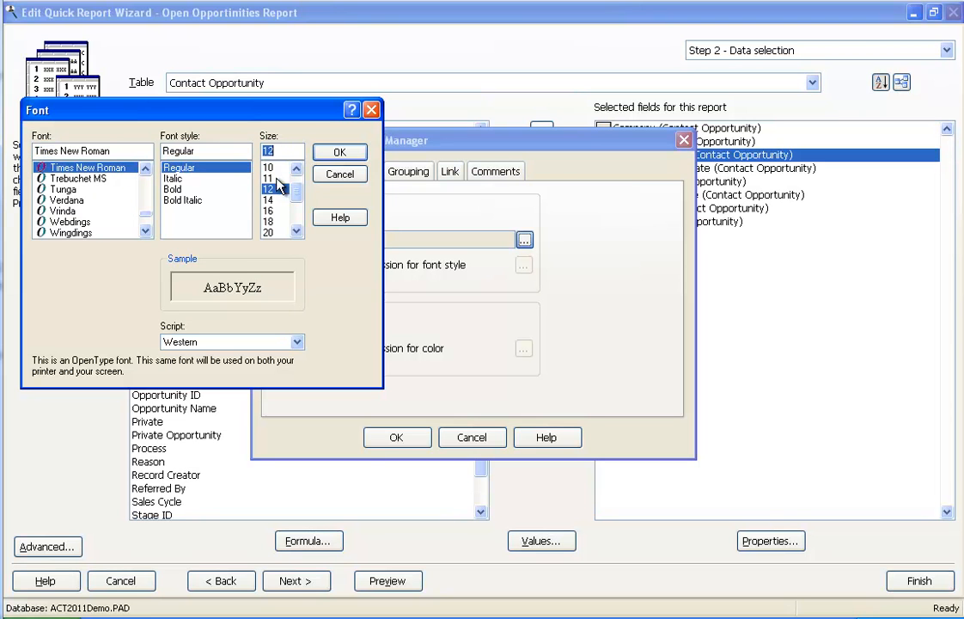
click(338, 153)
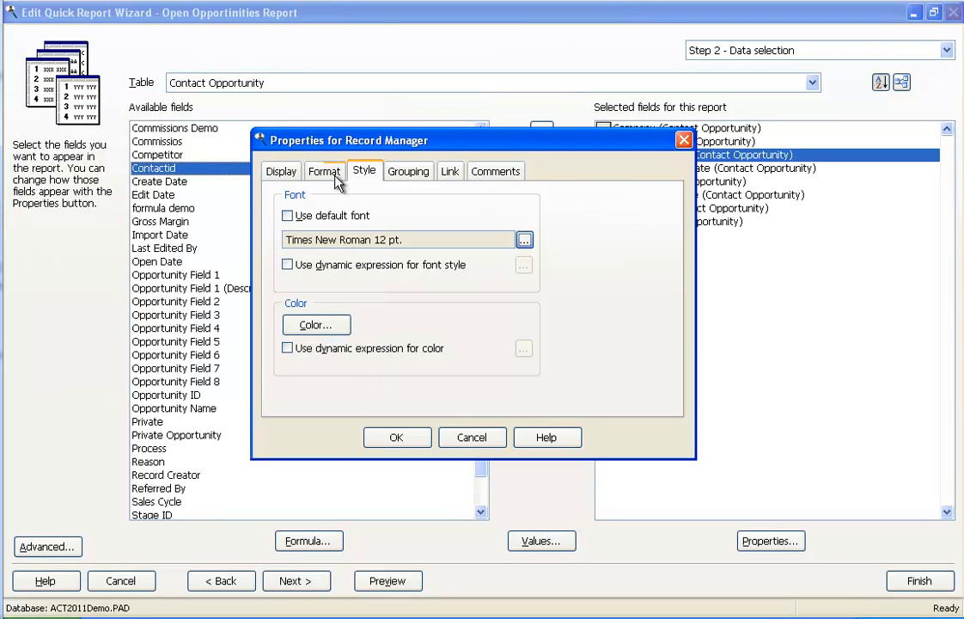
Add a dynamic font style condition to the Record Manager field, testing whether Contact Opportunity's Record Manager equals the chosen manager's name.
click(287, 264)
click(525, 265)
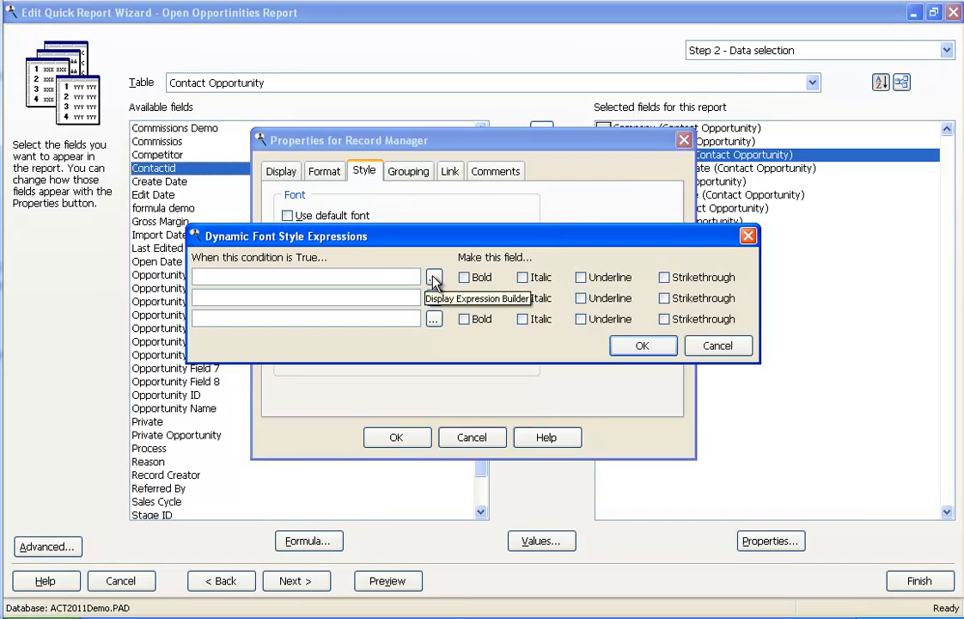
click(434, 276)
click(554, 416)
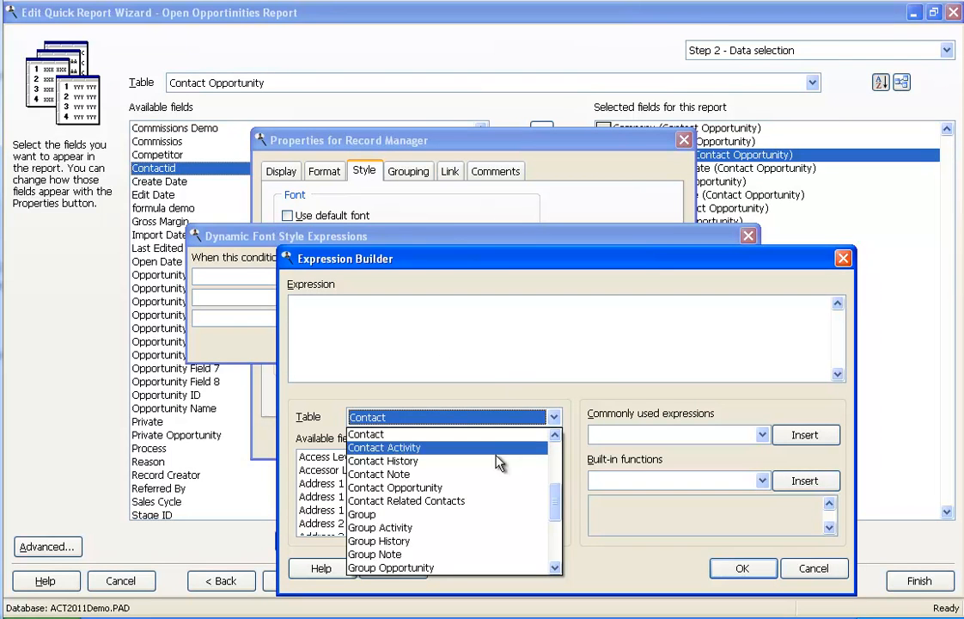
click(456, 488)
click(362, 500)
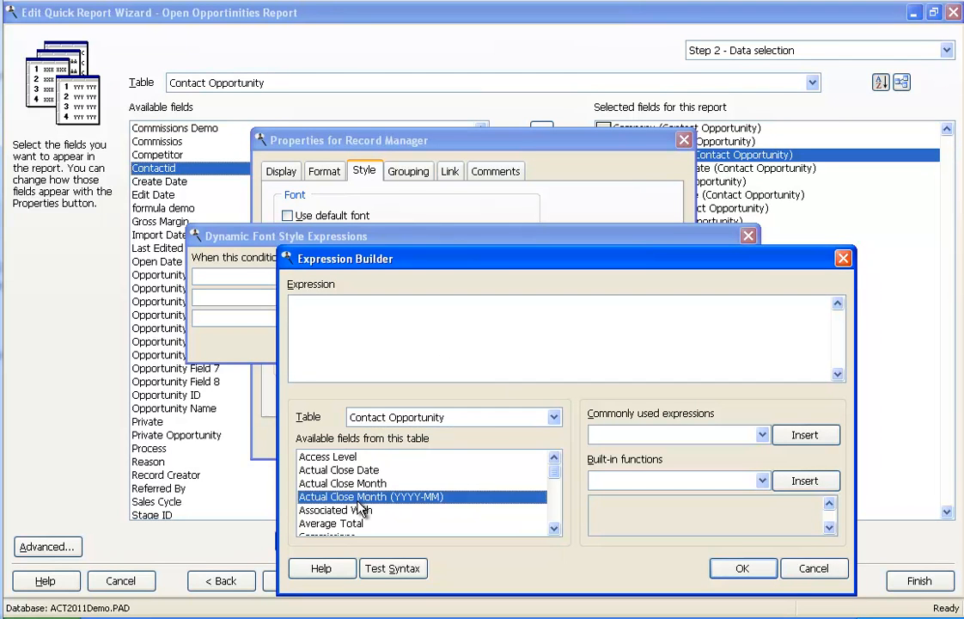
key(r)
double_click(378, 524)
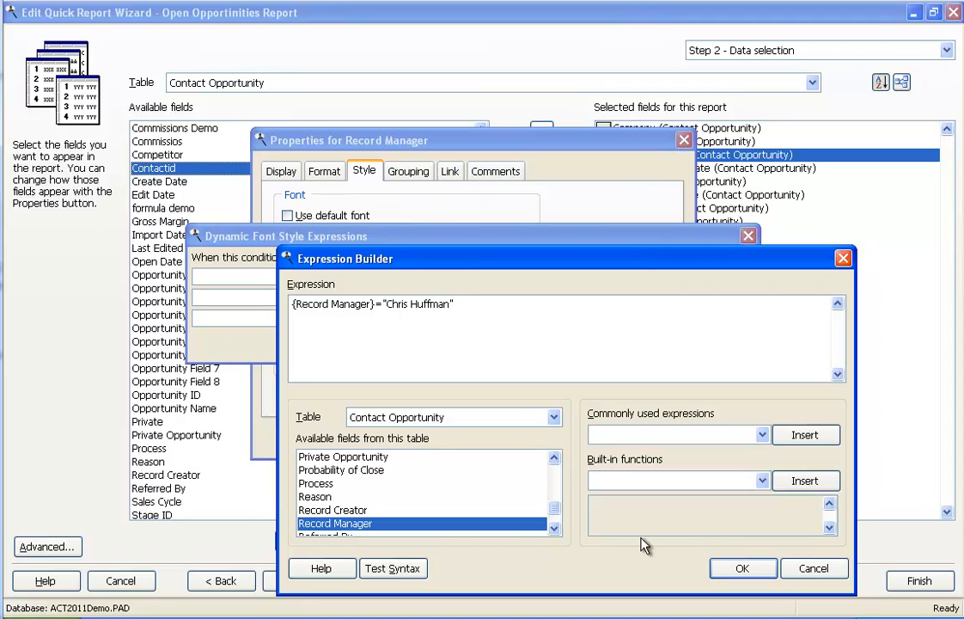
click(738, 568)
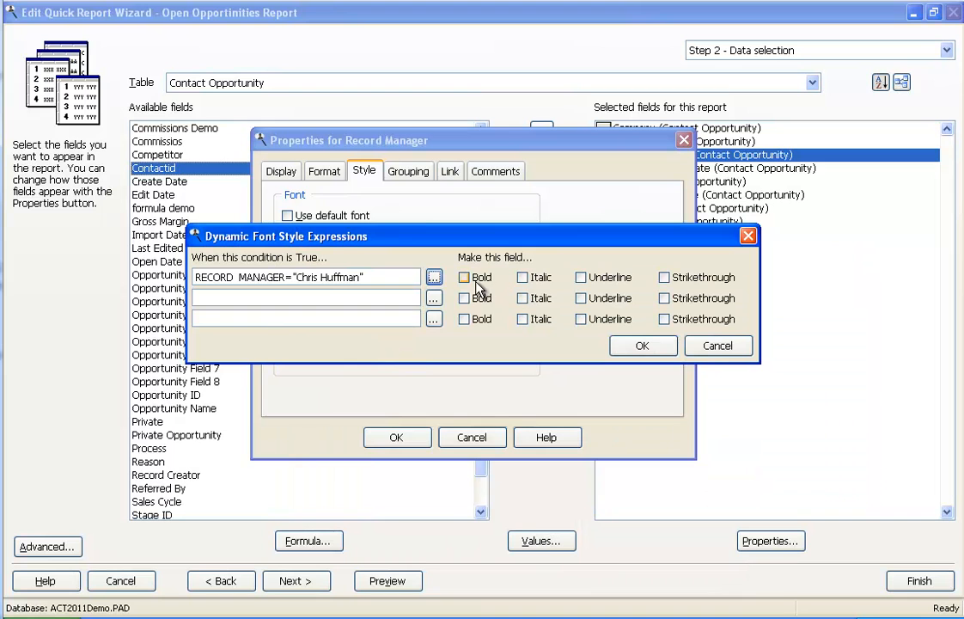
Apply bold and italic when the Record Manager condition is true and accept the field's properties.
click(522, 277)
click(465, 277)
click(620, 344)
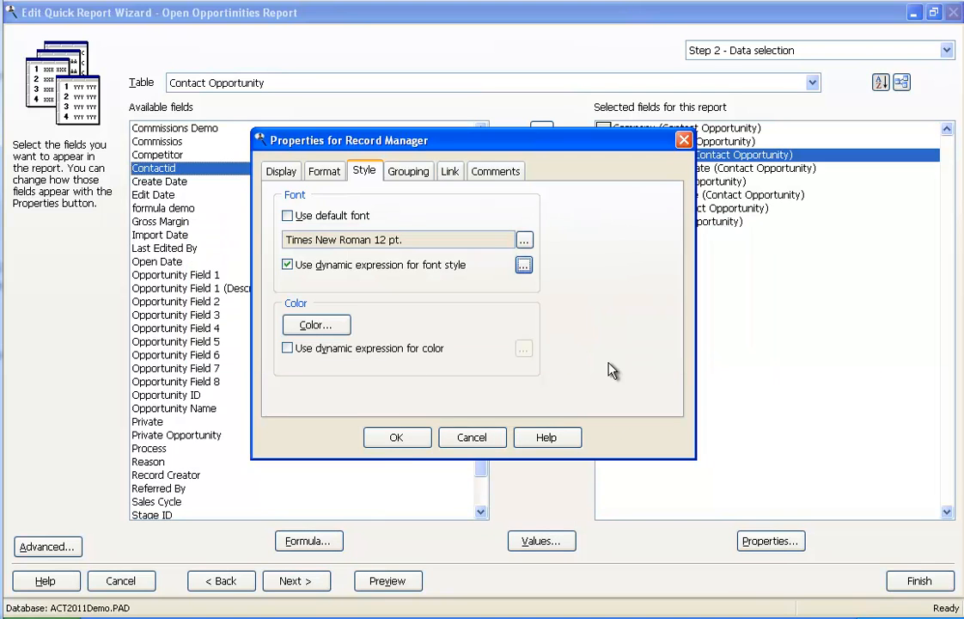
click(398, 439)
Enable dynamic color for the Total field and define the first condition as {Total}<2000 using the Contact Opportunity table.
double_click(694, 222)
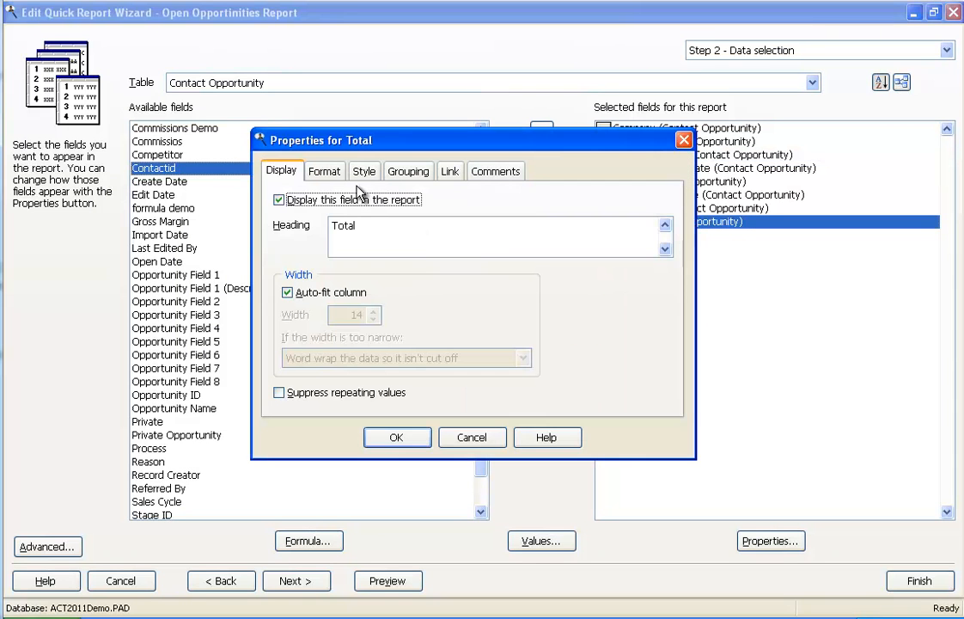
click(363, 175)
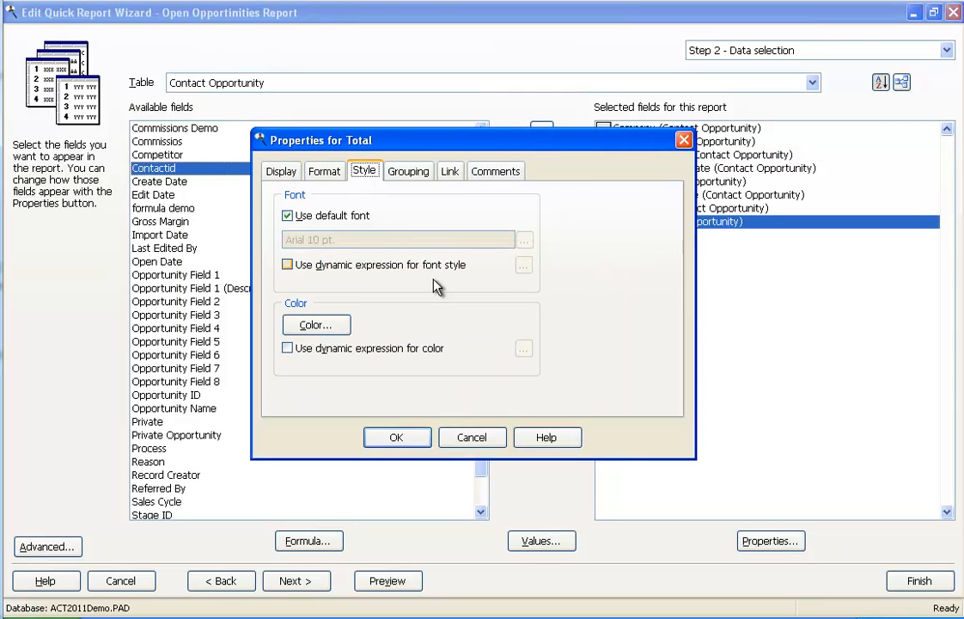
click(292, 349)
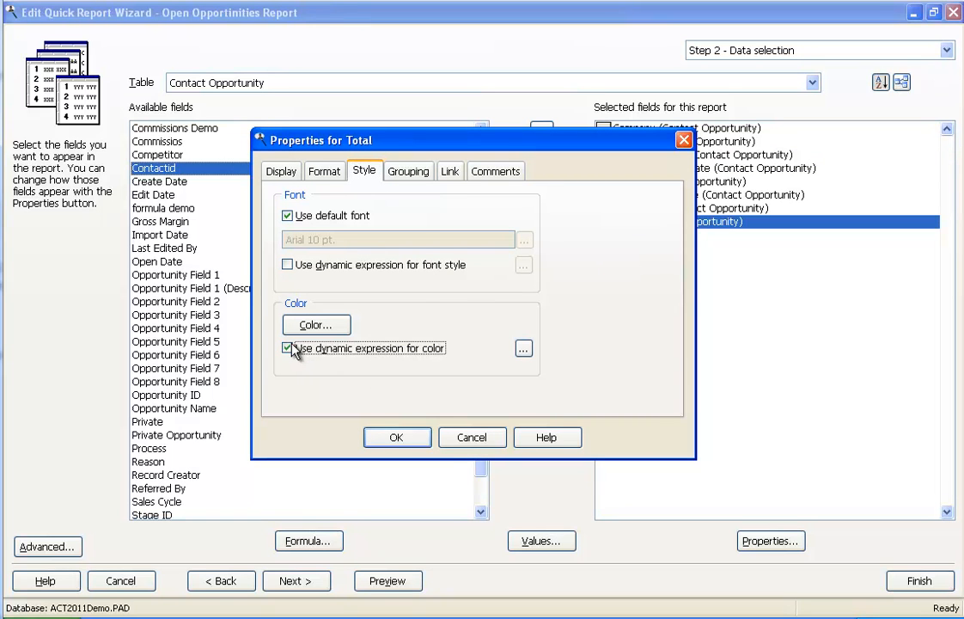
click(524, 350)
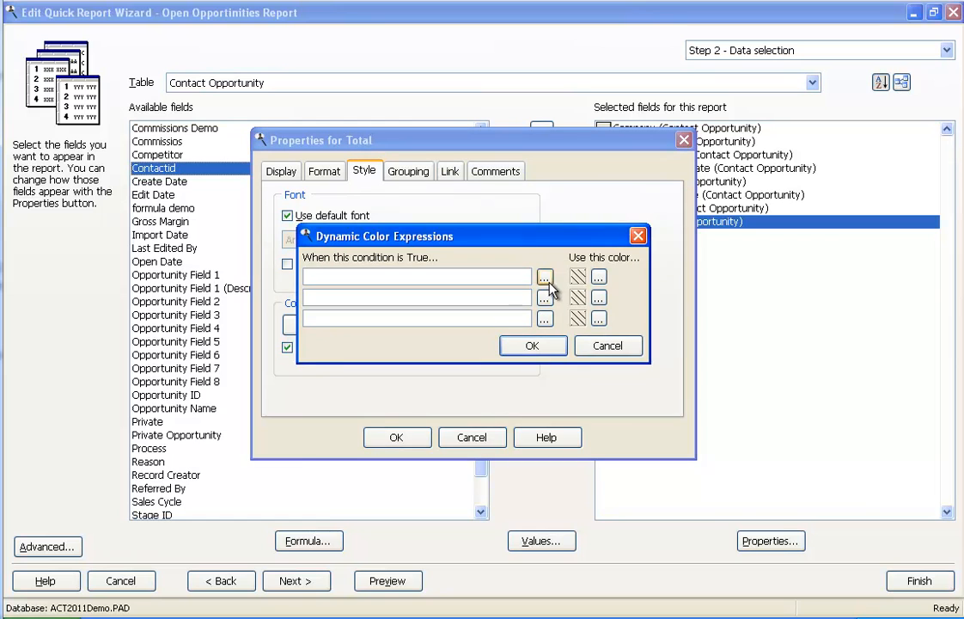
click(543, 297)
click(555, 417)
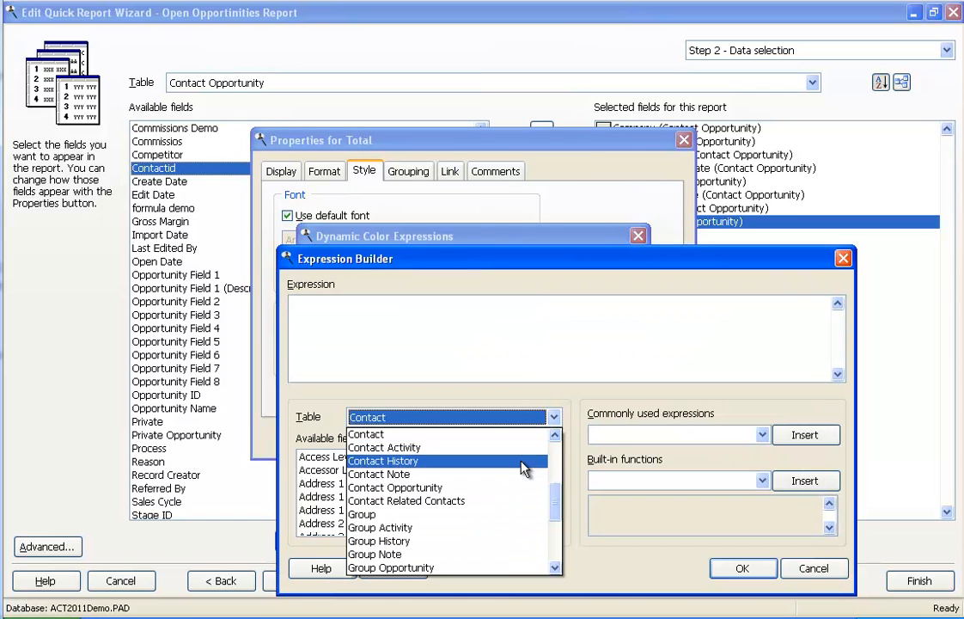
click(509, 486)
click(397, 498)
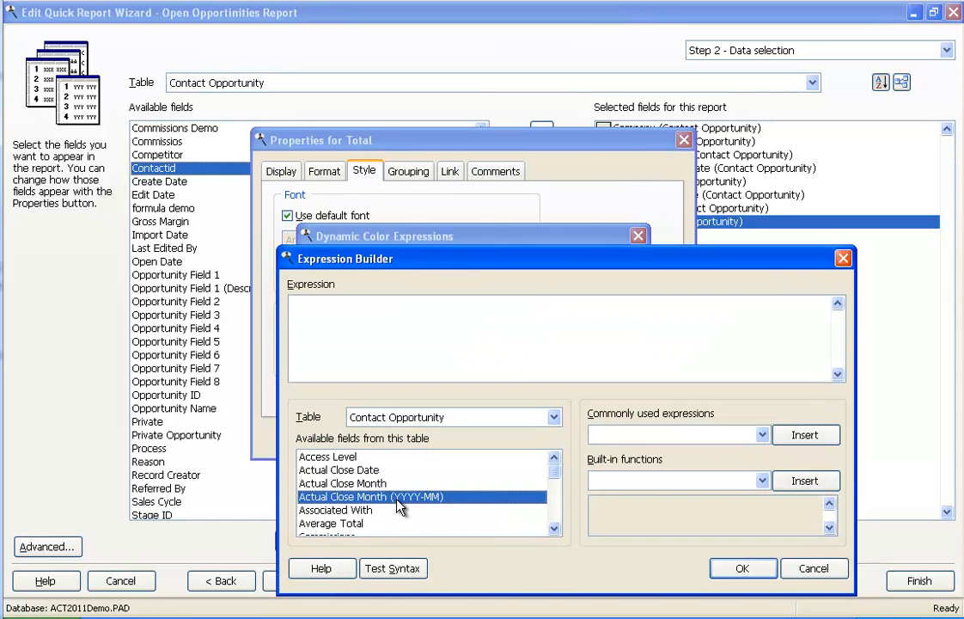
key(t)
double_click(384, 526)
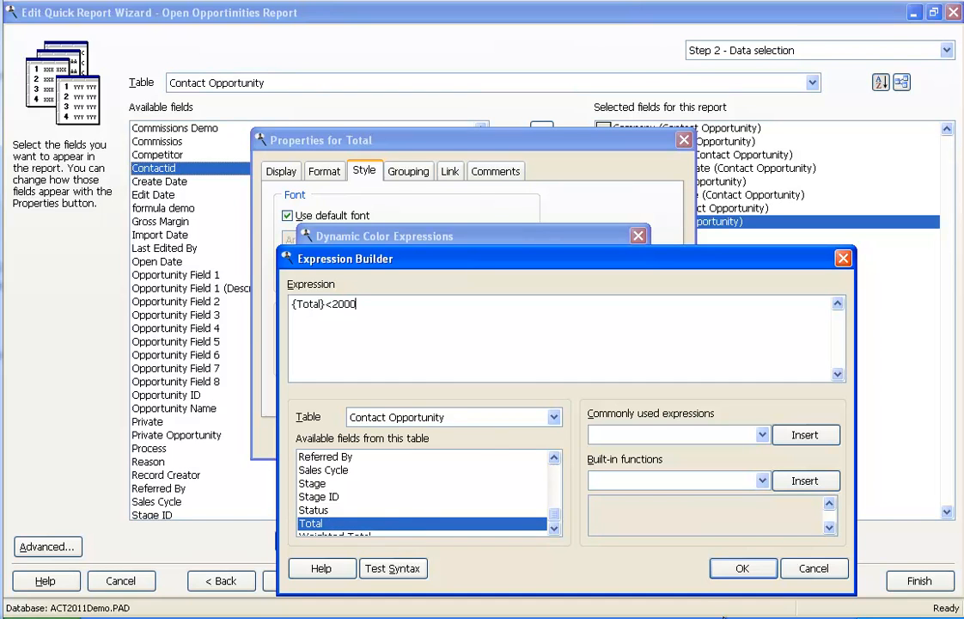
click(731, 568)
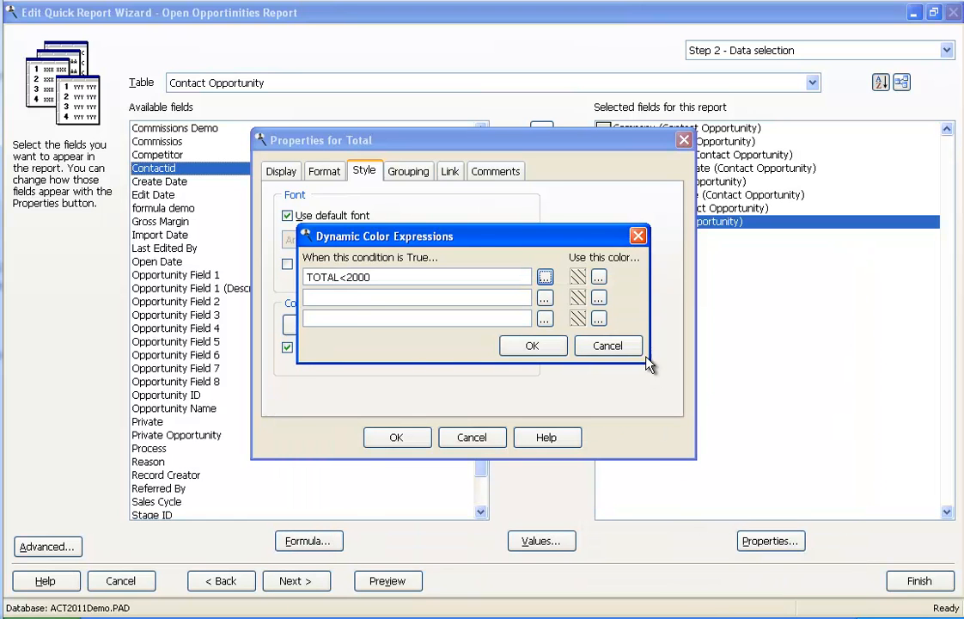
Assign red to the Total field's first color condition, TOTAL<2000.
click(599, 277)
click(399, 226)
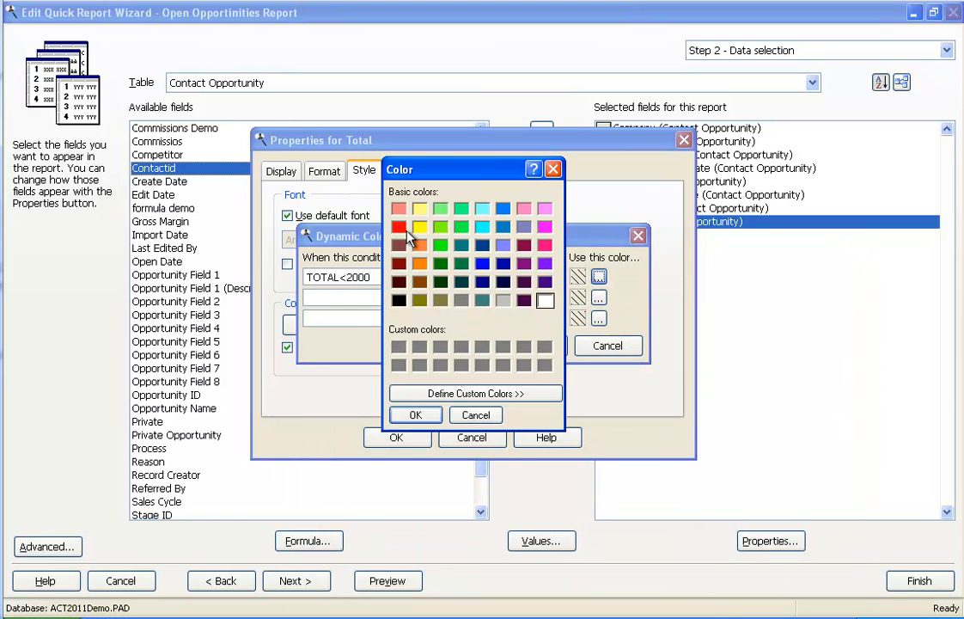
click(415, 415)
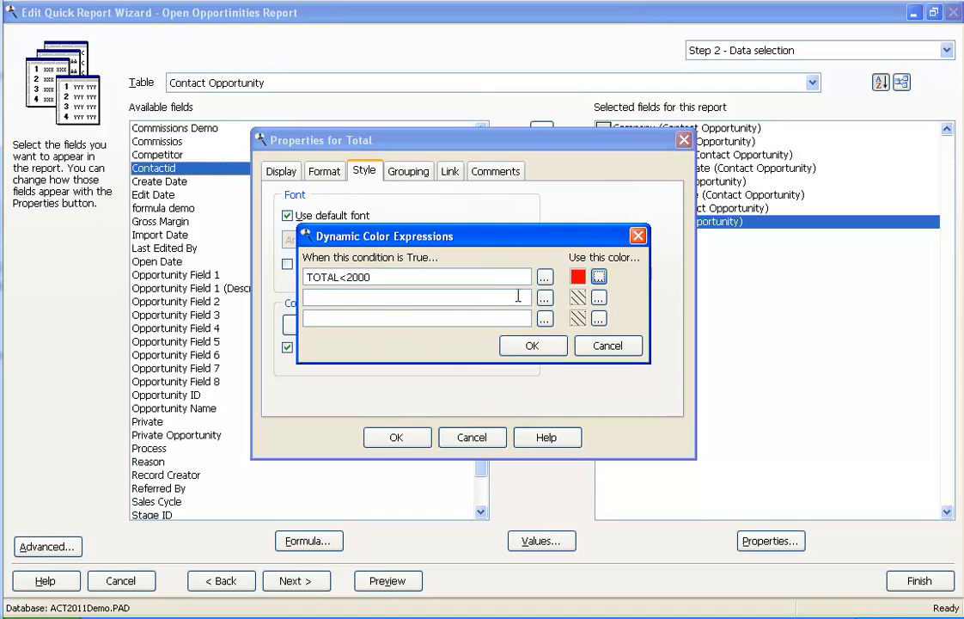
Define the Total field's second color condition as {Total}>4000 using the Contact Opportunity table.
click(546, 300)
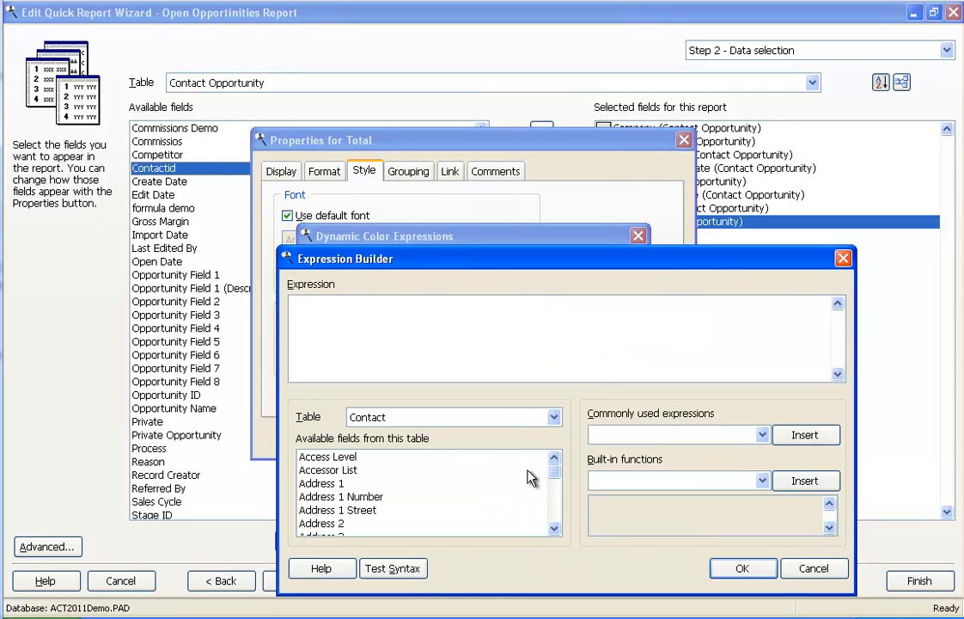
click(554, 417)
click(489, 489)
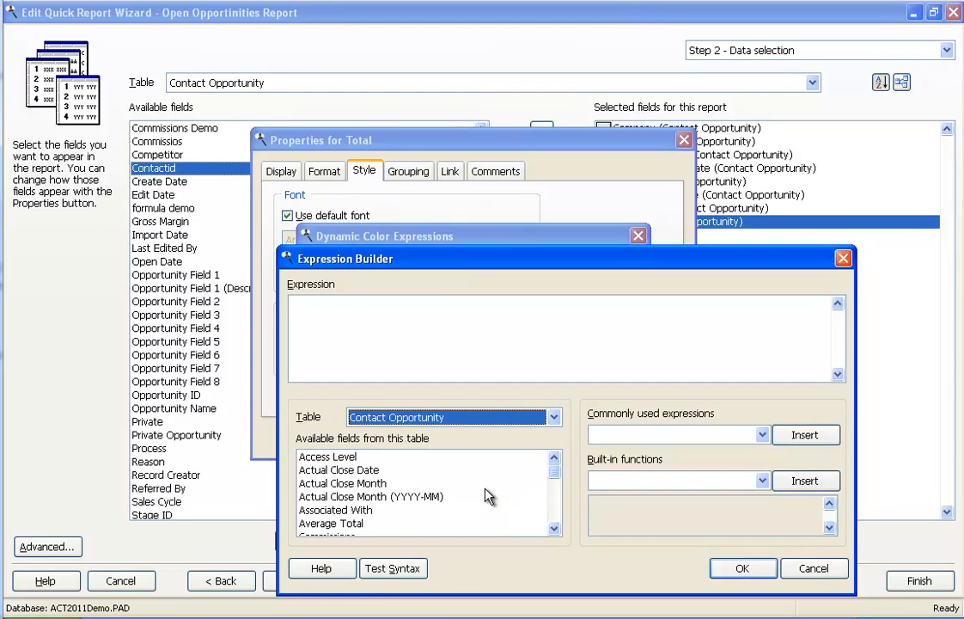
click(403, 494)
key(t)
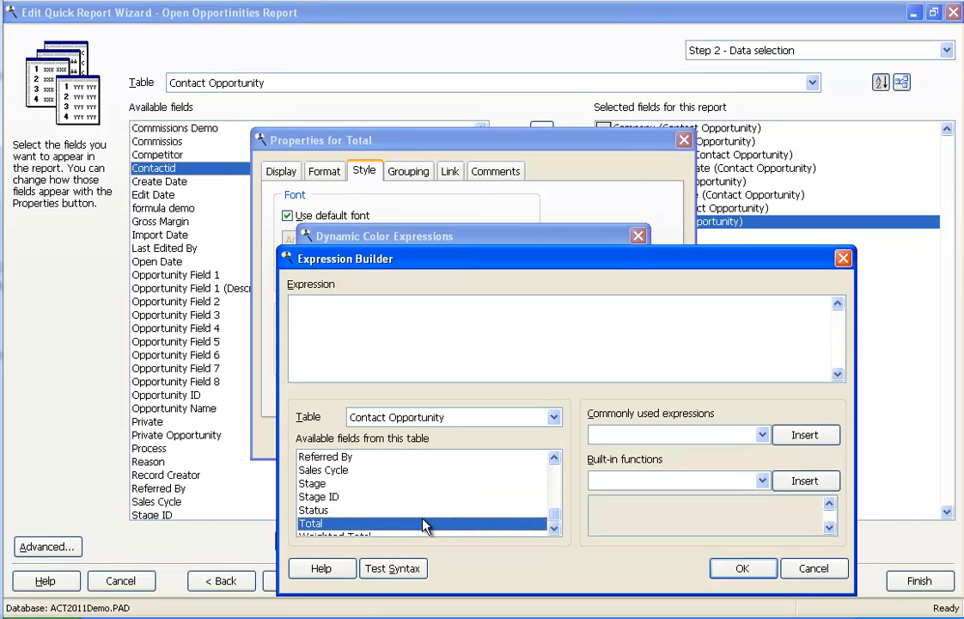
double_click(425, 524)
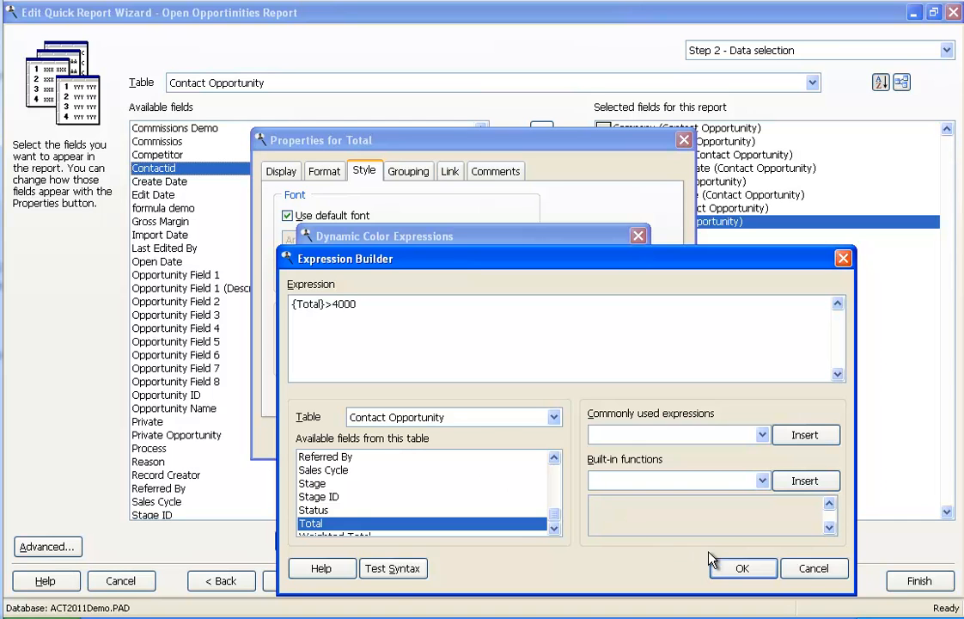
click(740, 567)
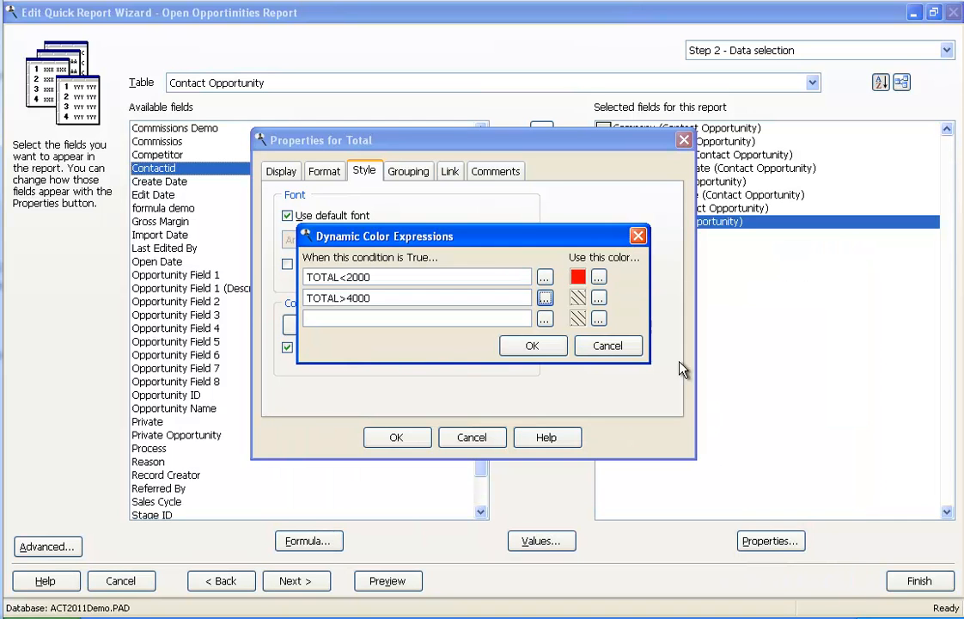
Assign dark blue to the TOTAL>4000 condition, accept the Total field's properties and preview the report.
click(598, 297)
click(546, 298)
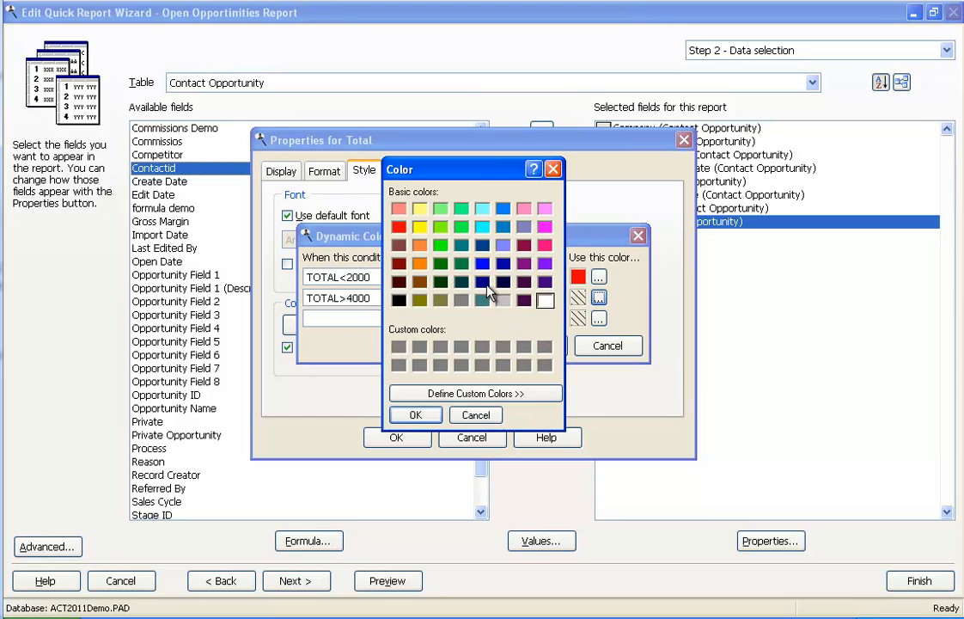
click(484, 281)
click(413, 414)
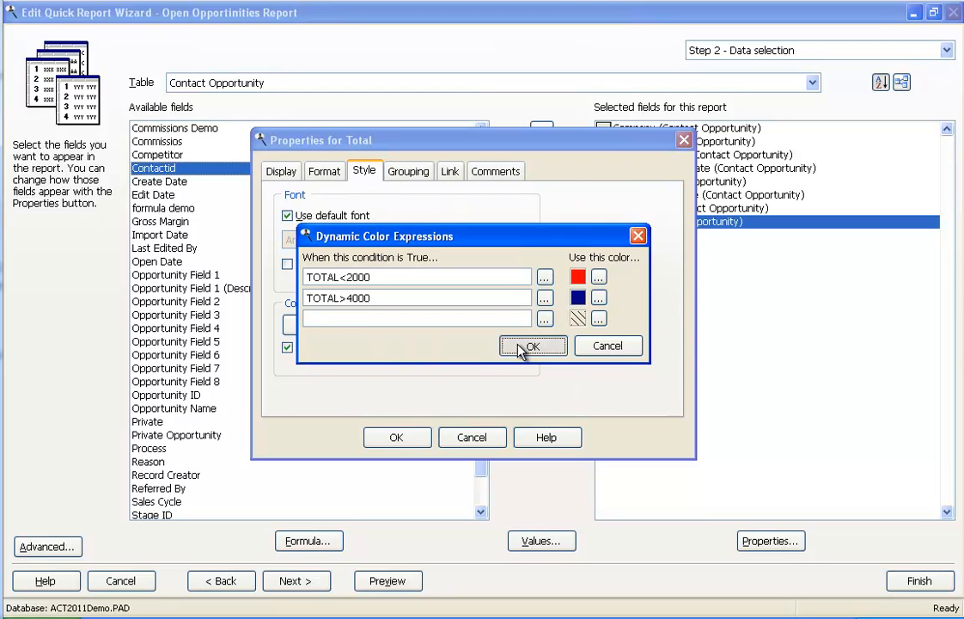
click(525, 347)
click(407, 437)
click(398, 578)
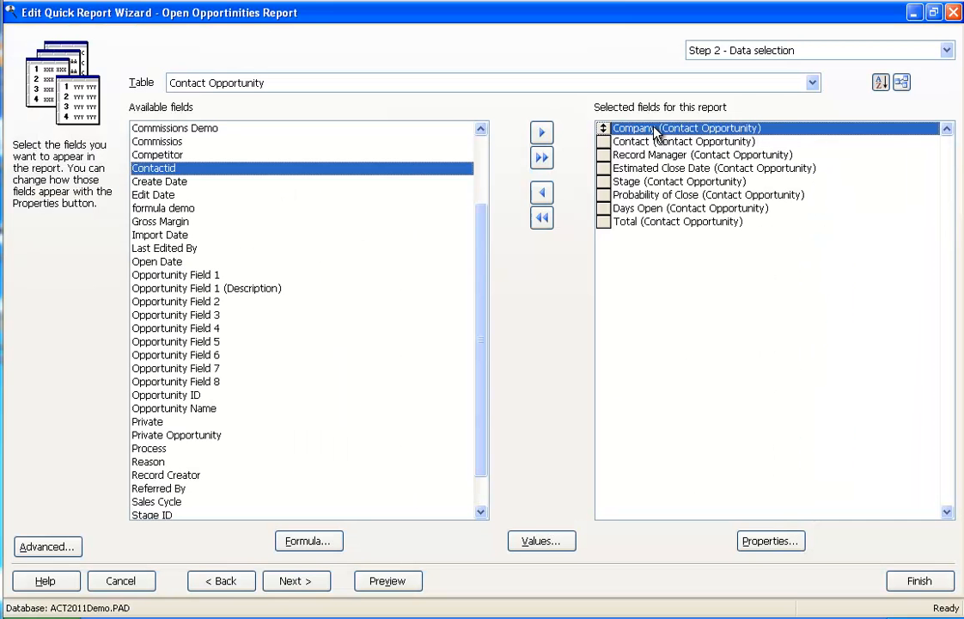
Group on Company with a footer count, new page per group, page number reset to 1, bookmarks, and no footer for single-record groups.
double_click(654, 129)
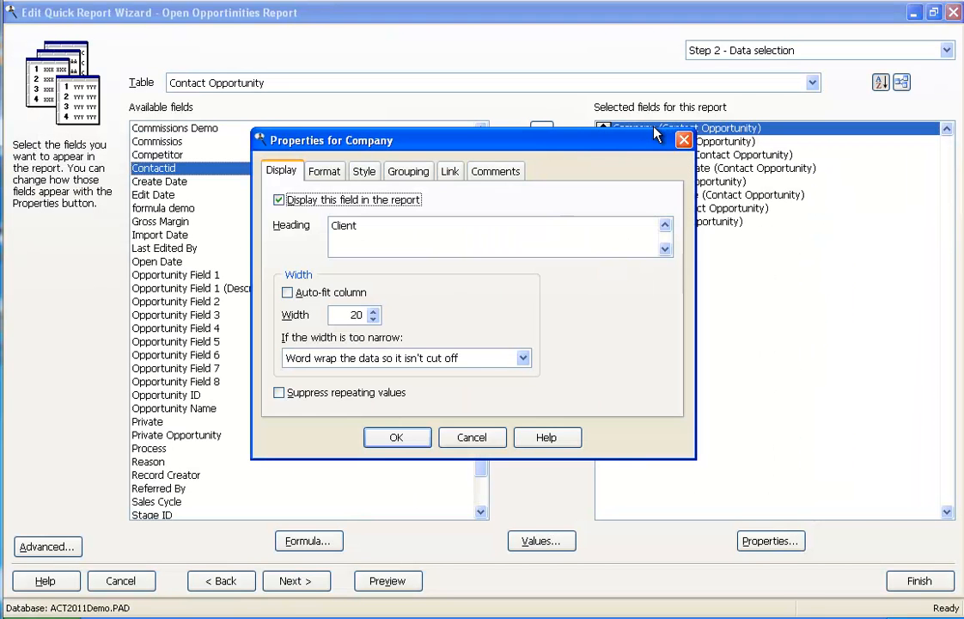
click(413, 173)
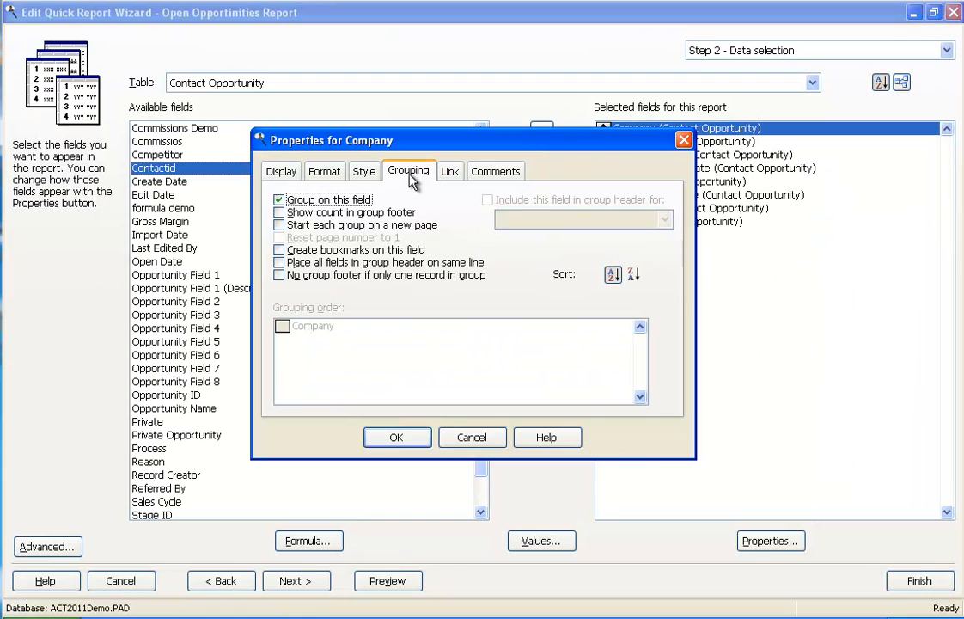
click(279, 212)
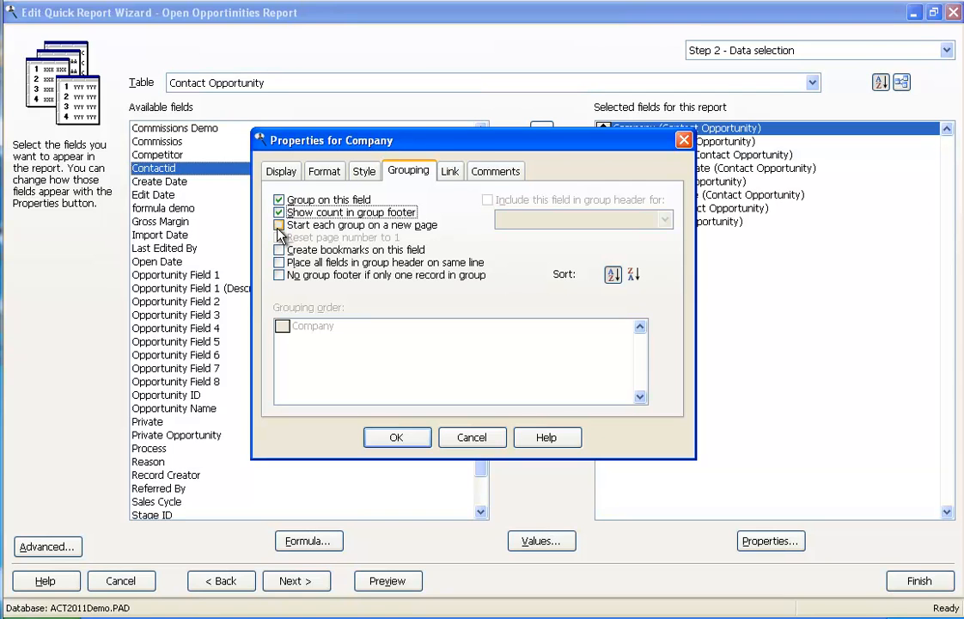
click(279, 225)
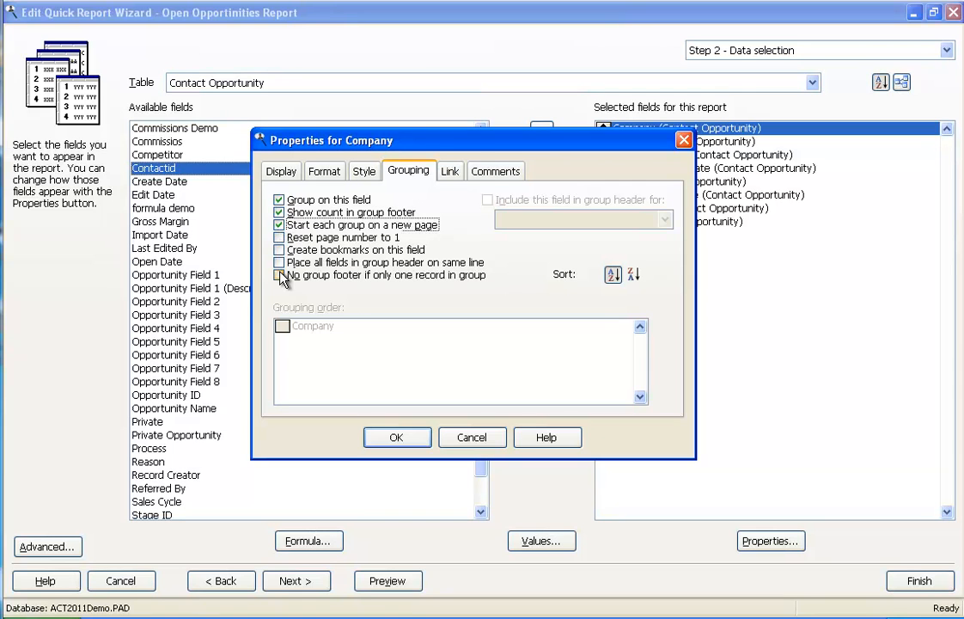
click(281, 239)
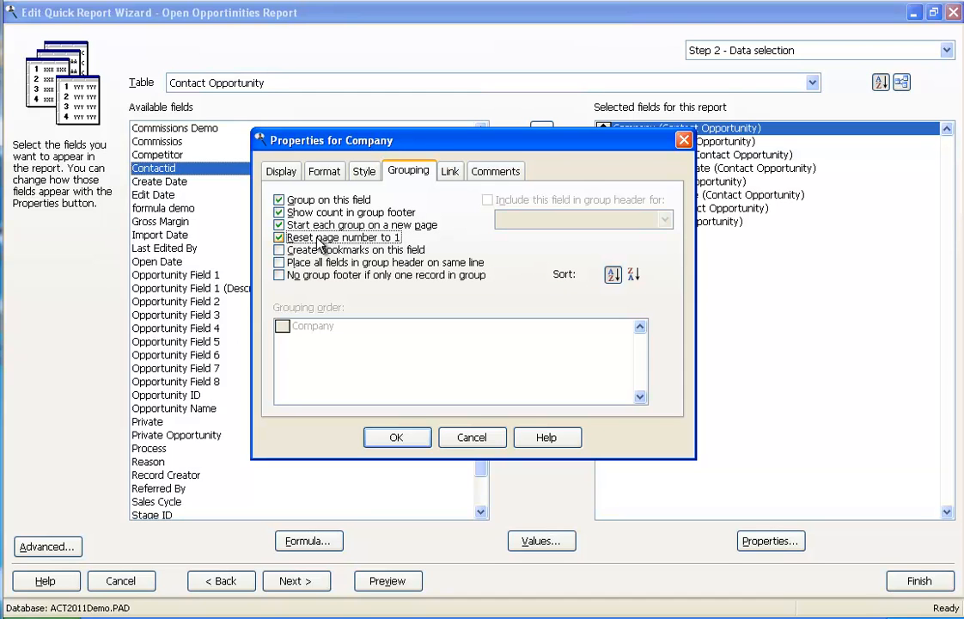
click(277, 249)
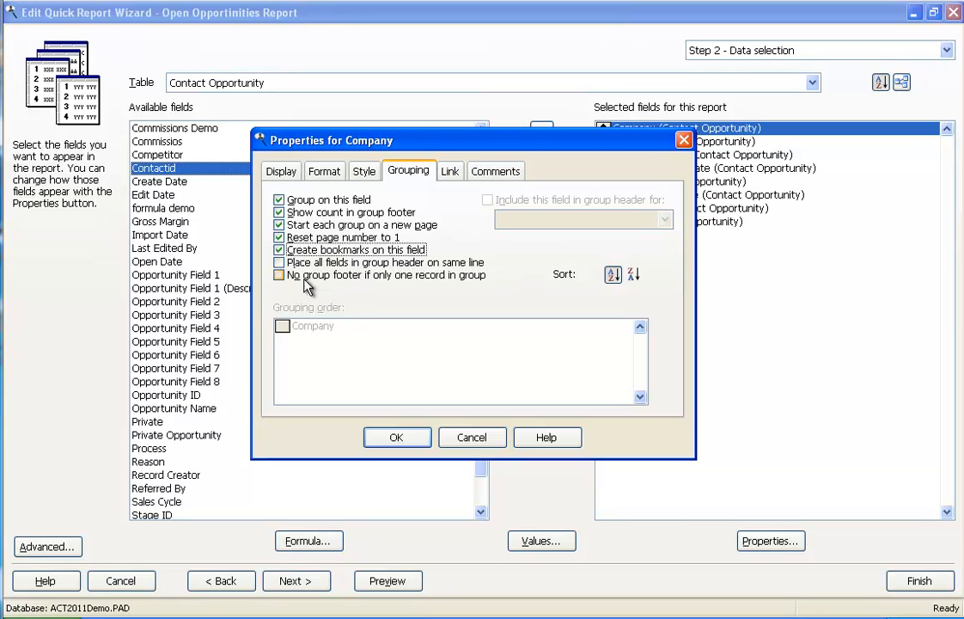
click(280, 276)
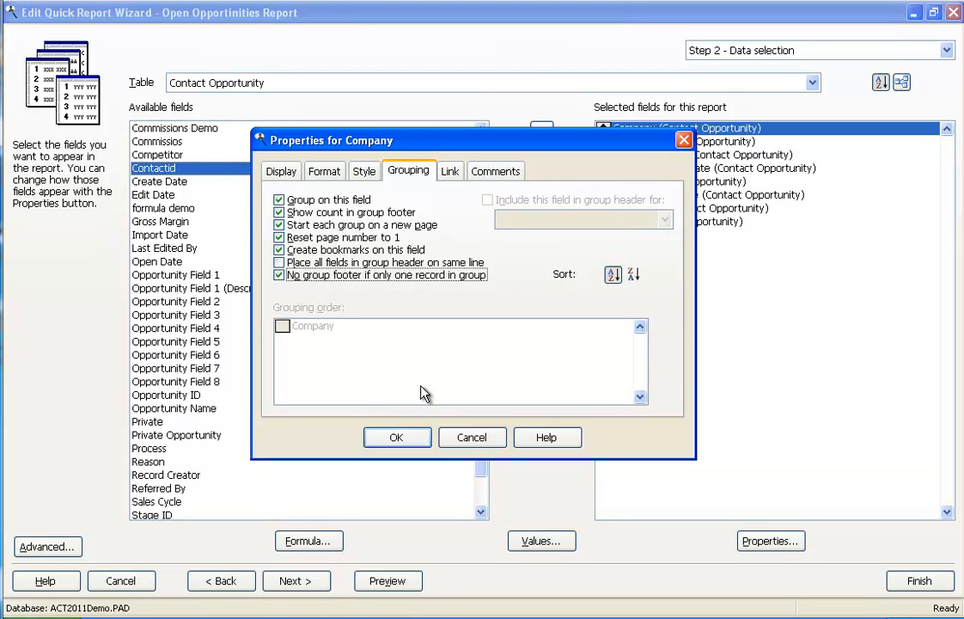
click(396, 437)
Preview the grouped report, view its second page and go to the Captains of Industry bookmark.
click(399, 583)
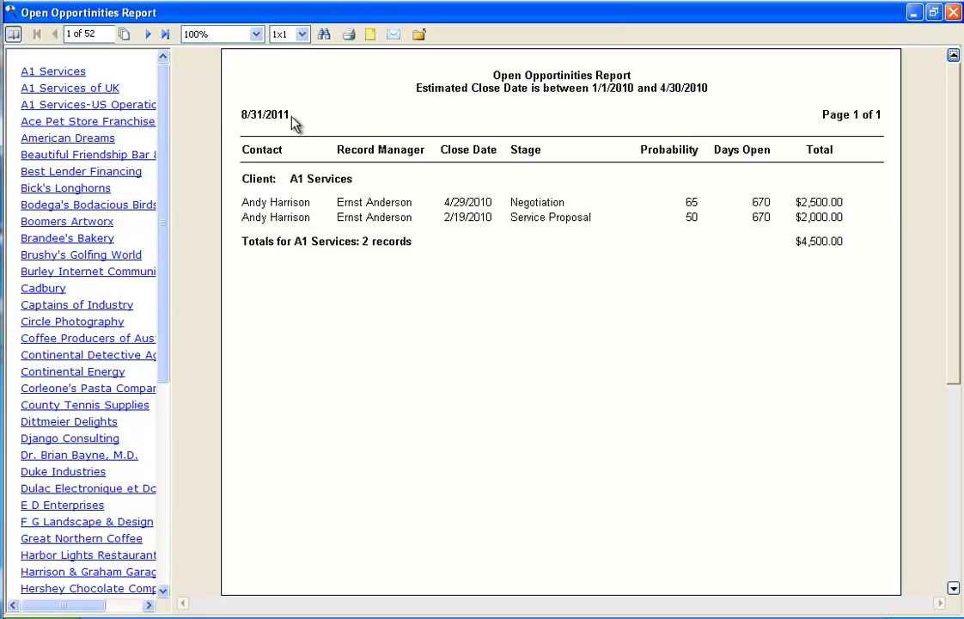
click(148, 34)
click(38, 306)
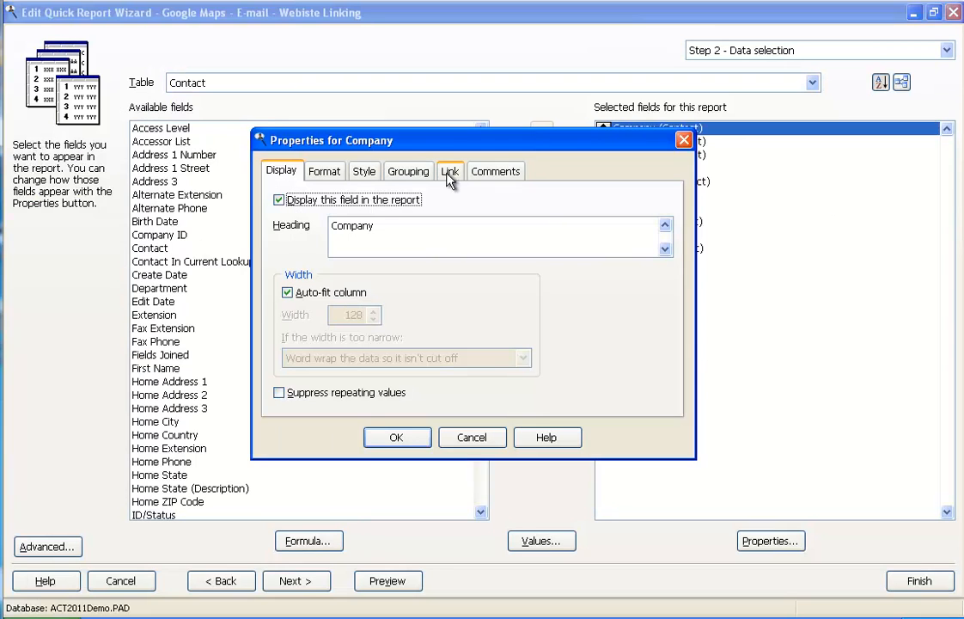
Link the Company field to the Google Maps action and accept its properties.
click(451, 173)
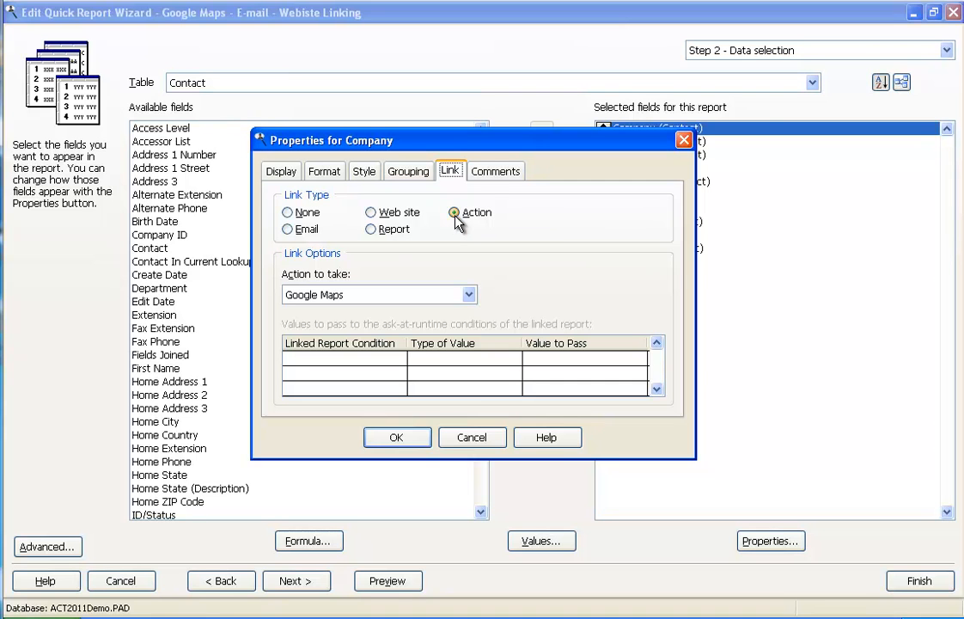
click(456, 215)
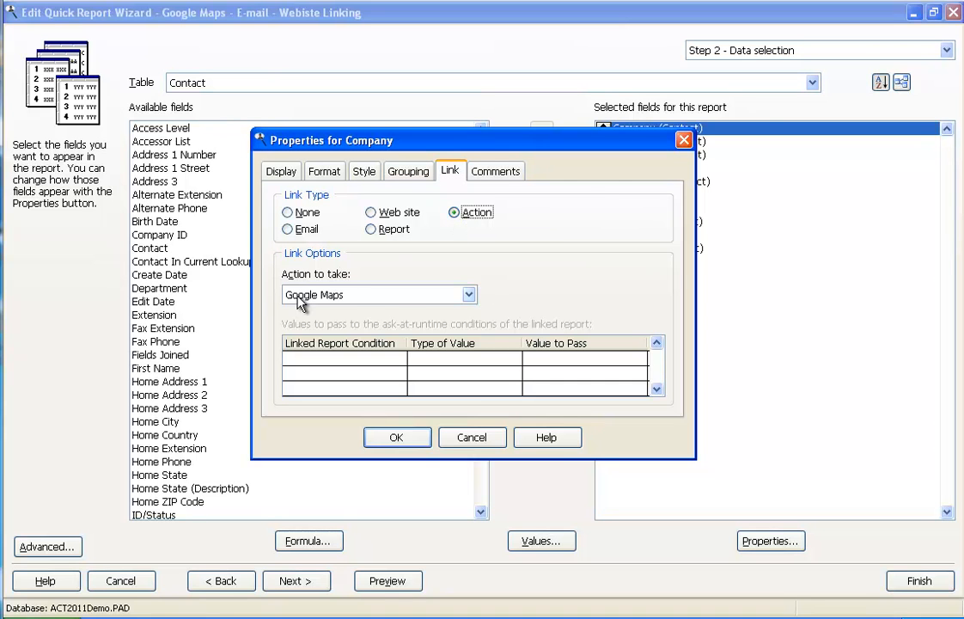
key(Return)
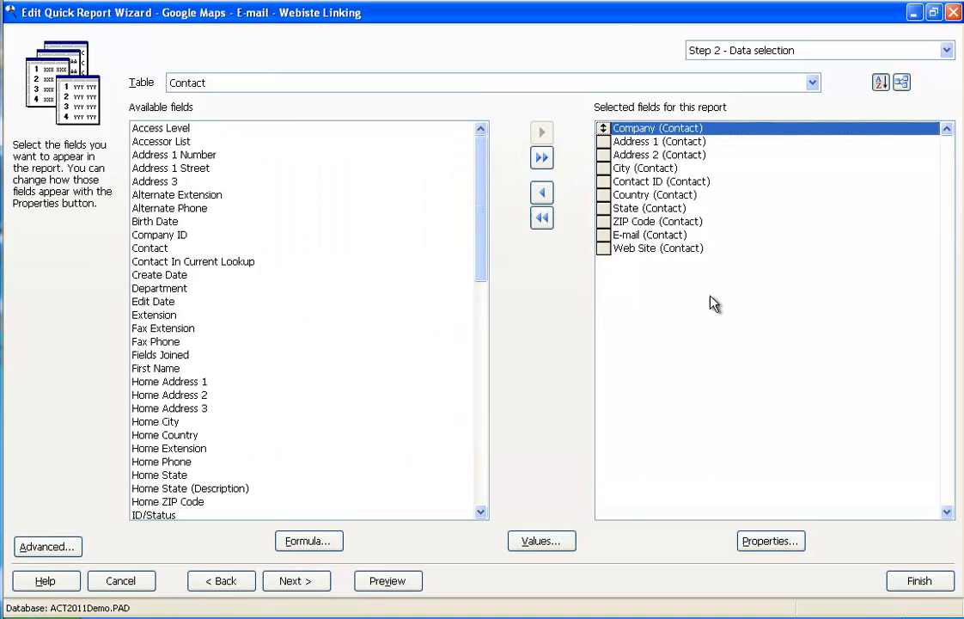
Check the link settings of the E-mail and Web Site fields, accept both and preview the report.
double_click(677, 241)
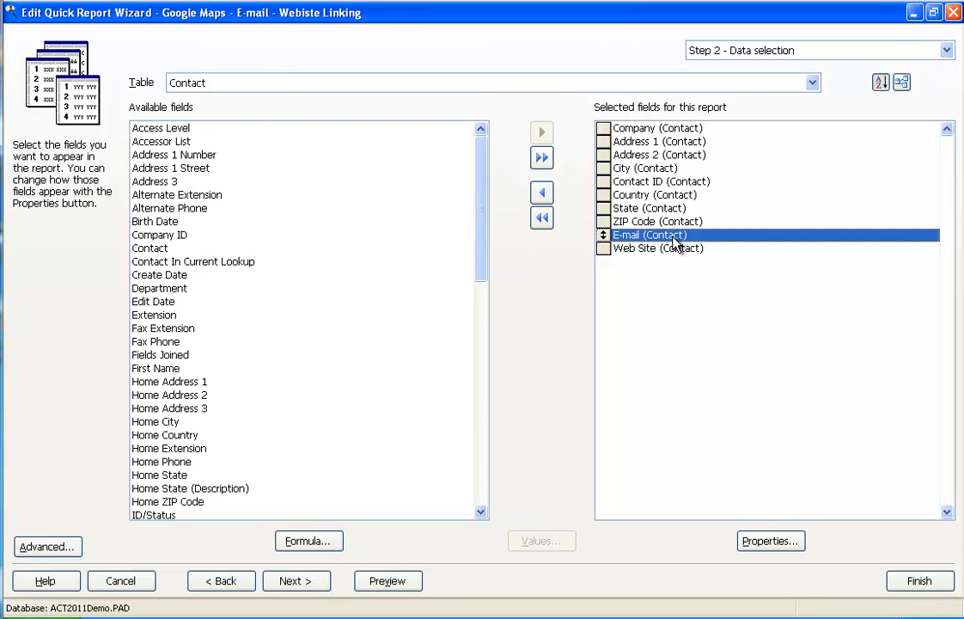
click(453, 173)
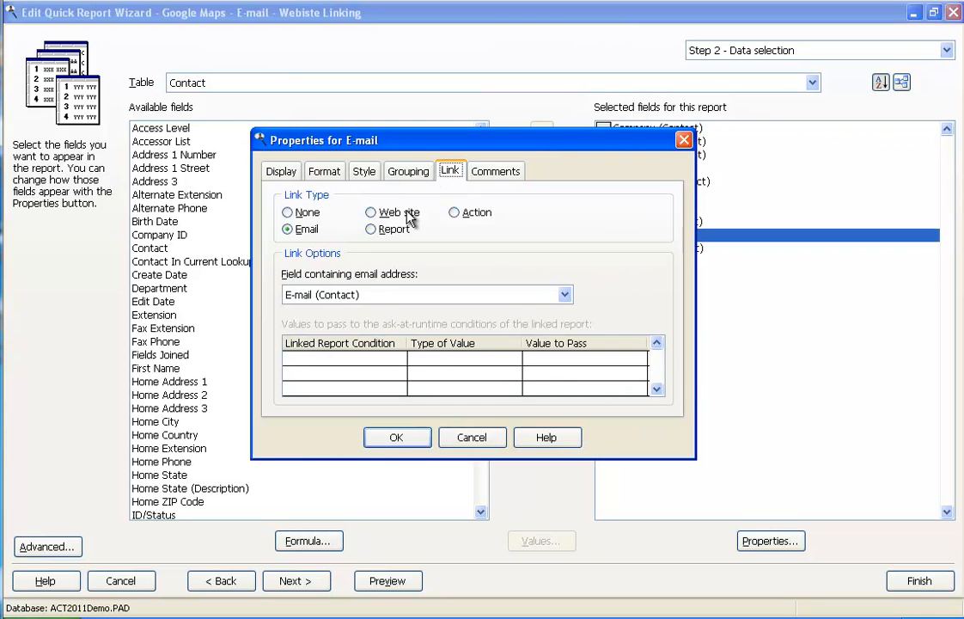
click(396, 438)
double_click(636, 248)
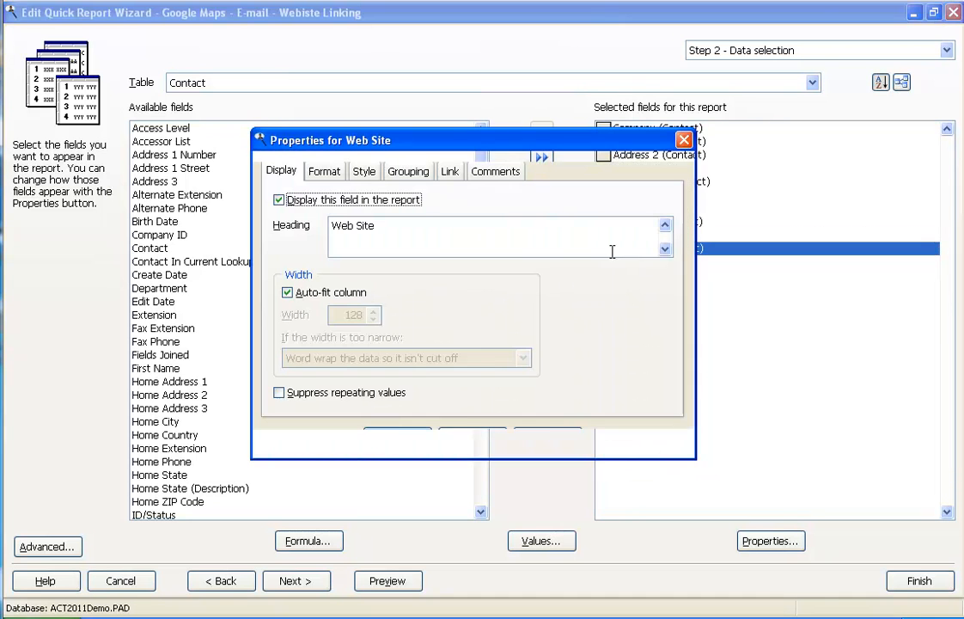
click(453, 173)
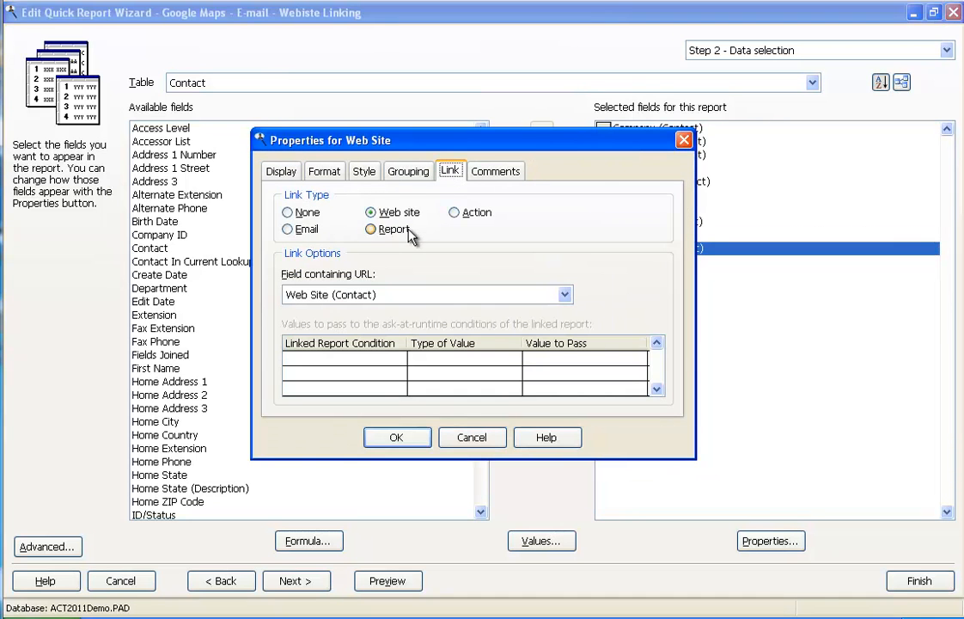
click(394, 440)
click(391, 581)
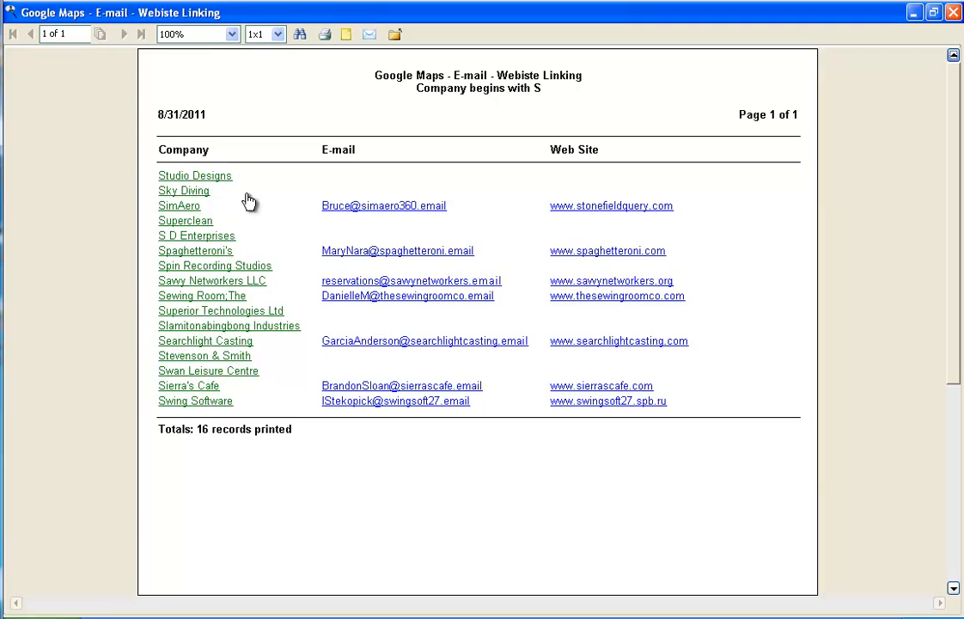
Test the SimAero row's e-mail, web site and company links, closing the message and browser windows they open.
click(389, 209)
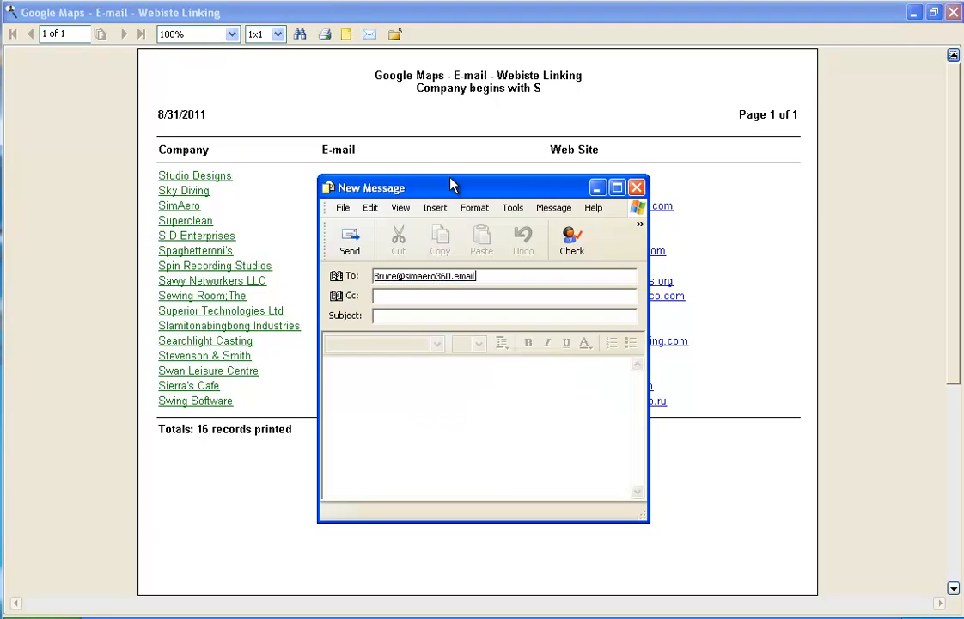
click(638, 188)
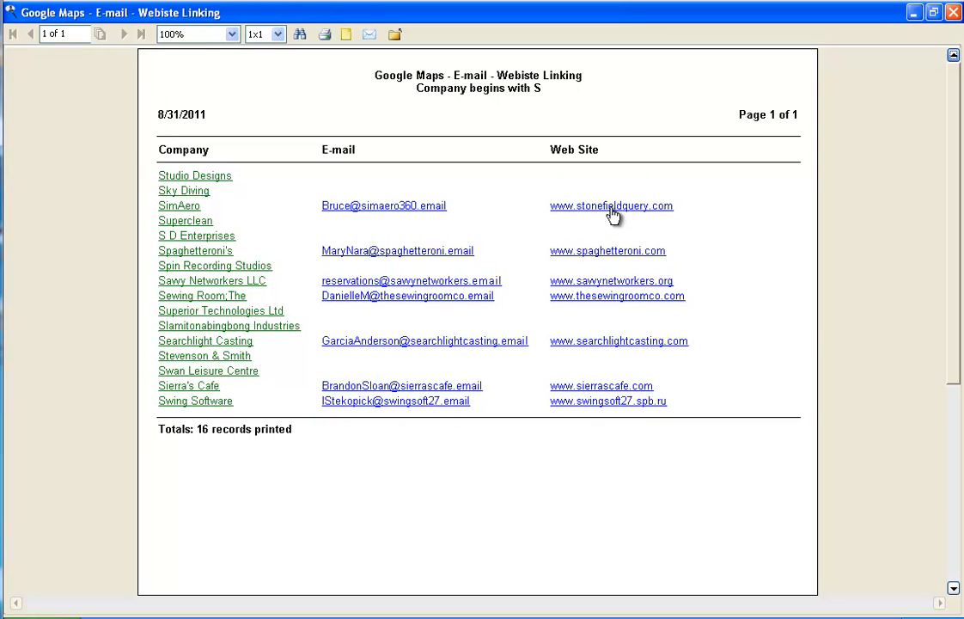
click(611, 208)
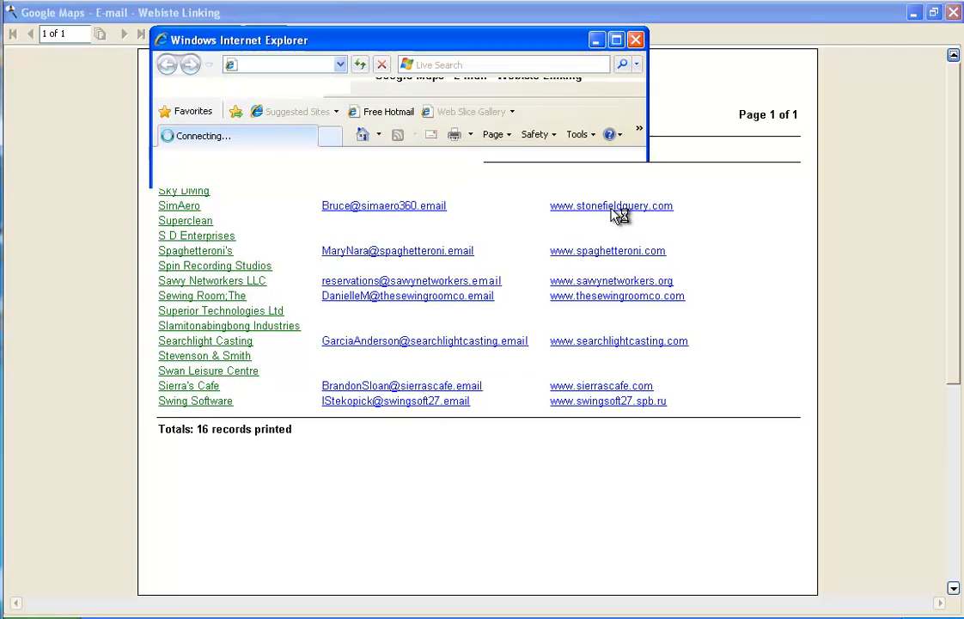
click(616, 40)
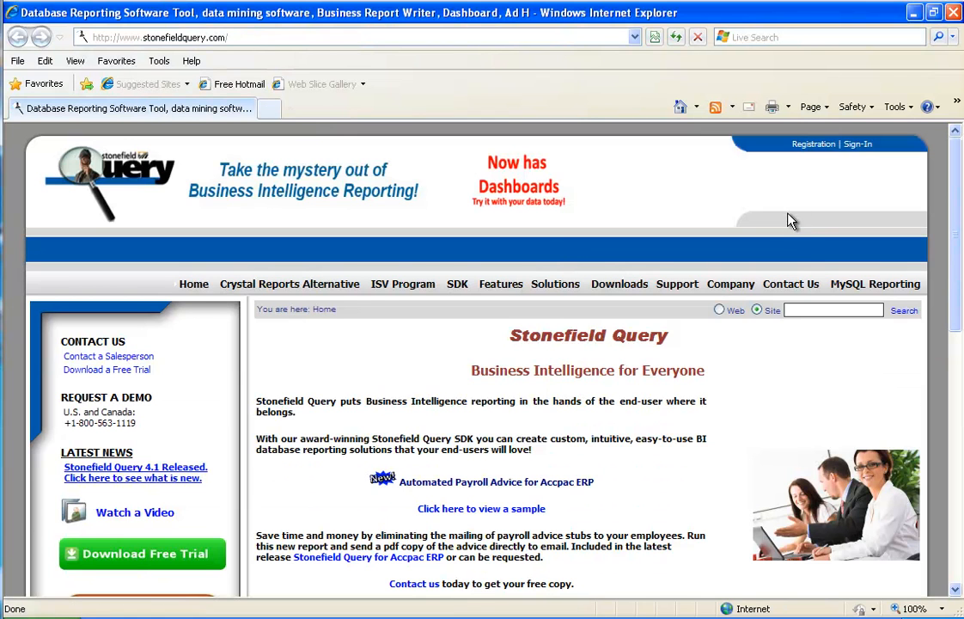
click(954, 13)
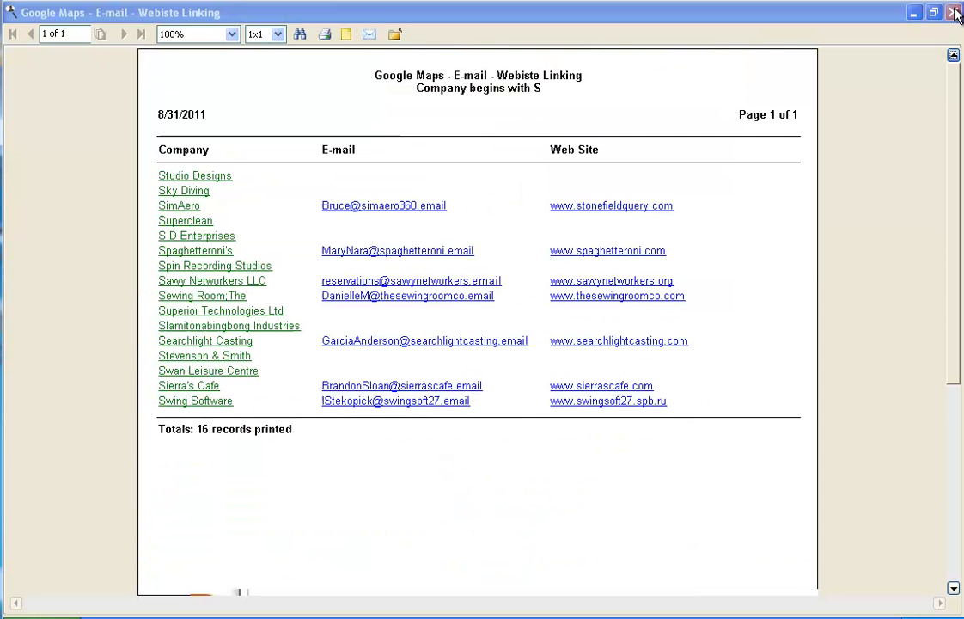
click(190, 208)
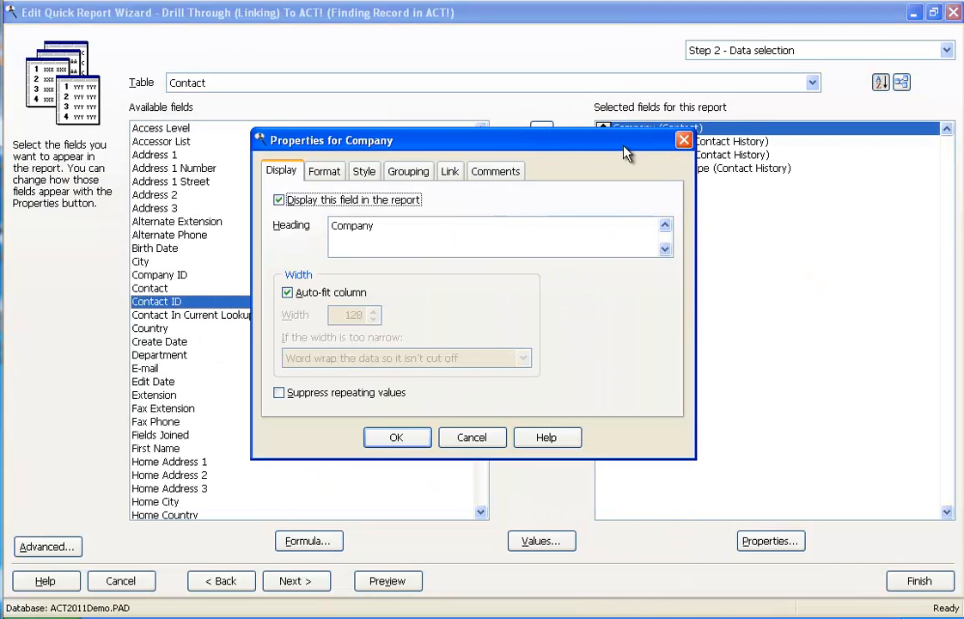
Link the Company field of the Drill Through report to the Find Record in ACT! action and accept its properties.
click(454, 175)
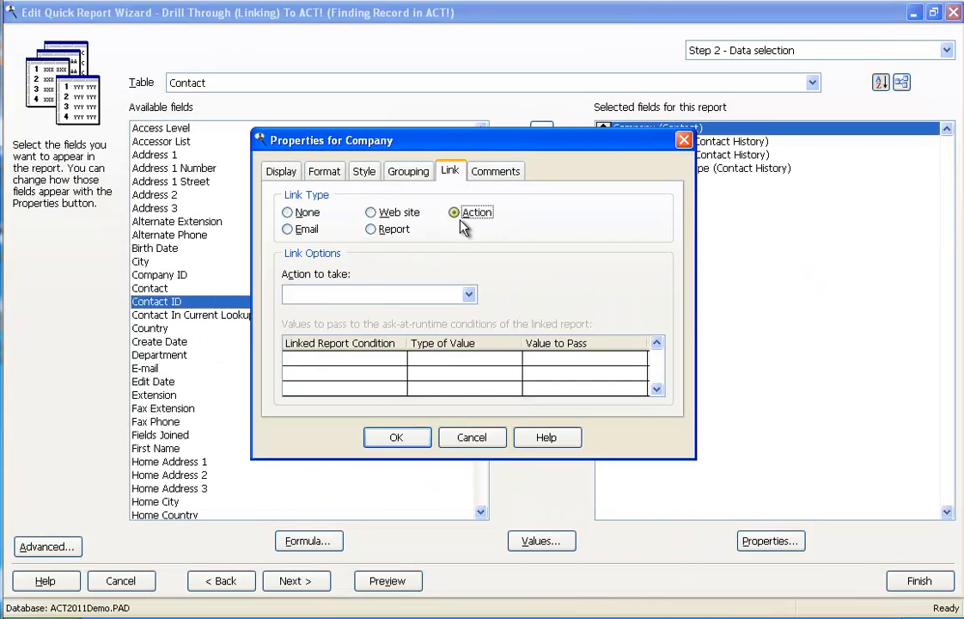
click(469, 296)
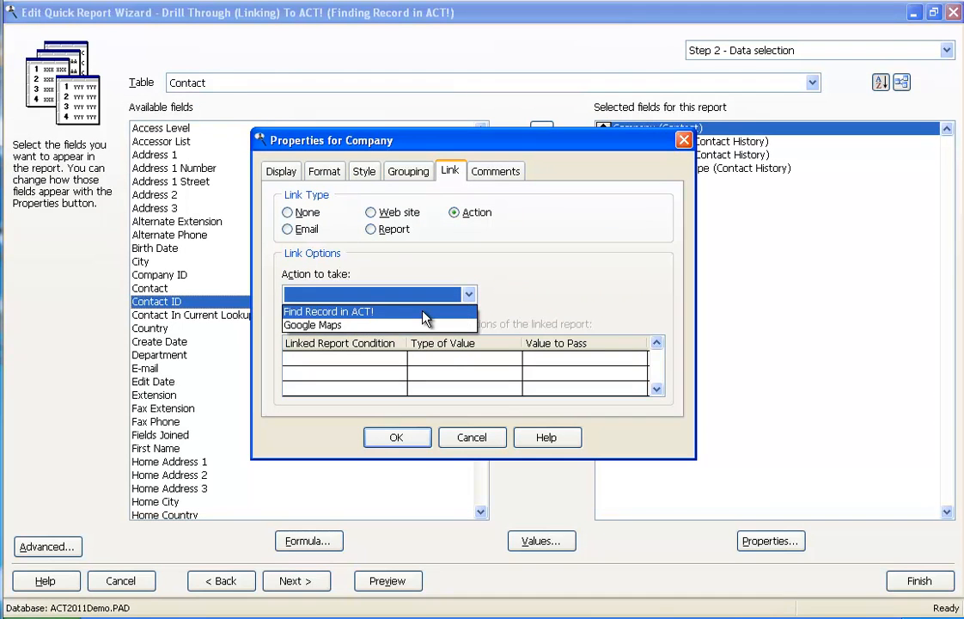
click(424, 315)
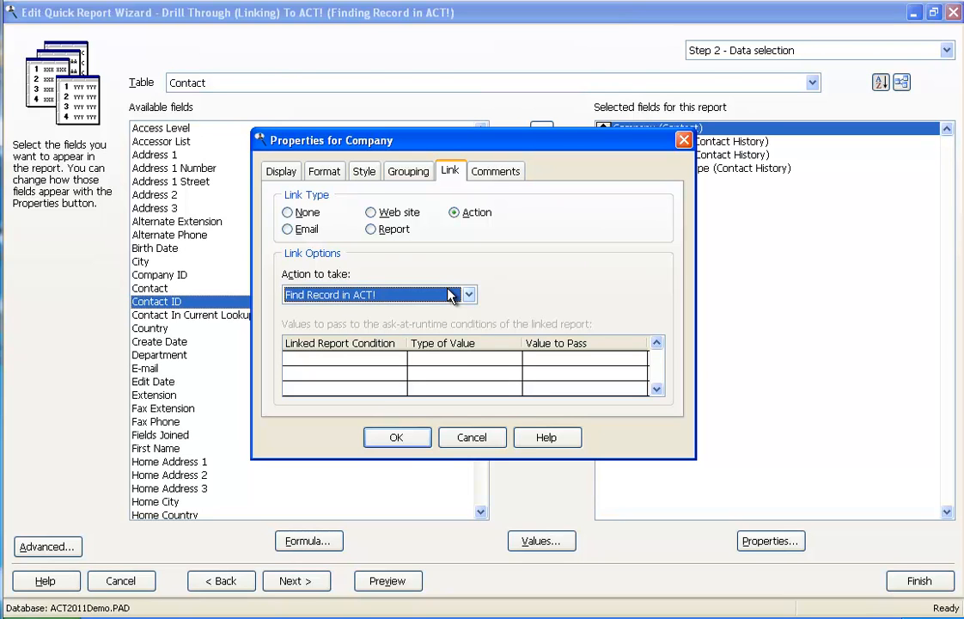
click(395, 439)
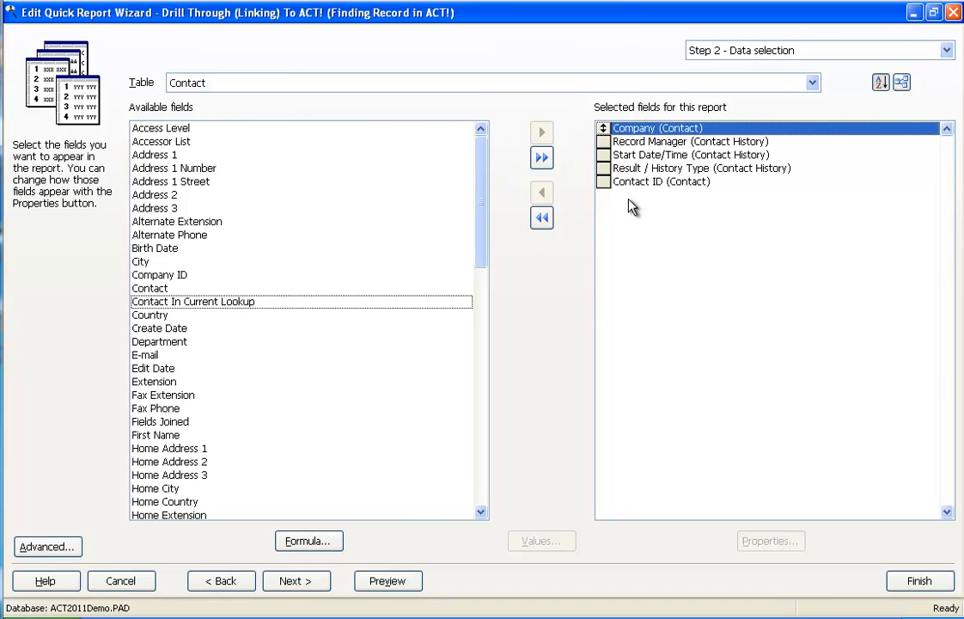
Preview the Drill Through report, view the T-Bone's Steakhouse contact in Sage ACT! and return to Stonefield Query.
click(387, 581)
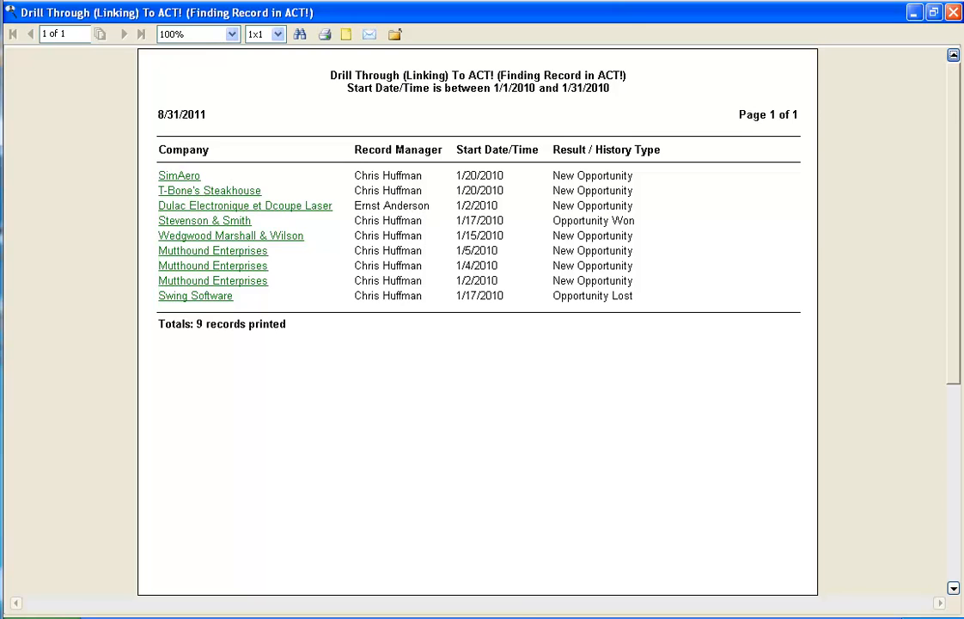
click(537, 616)
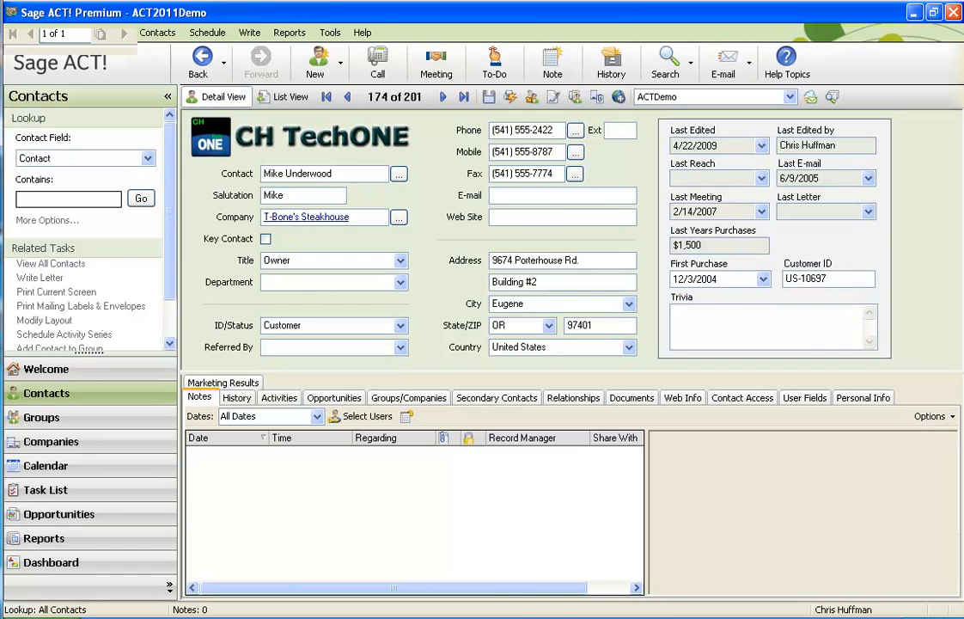
click(413, 616)
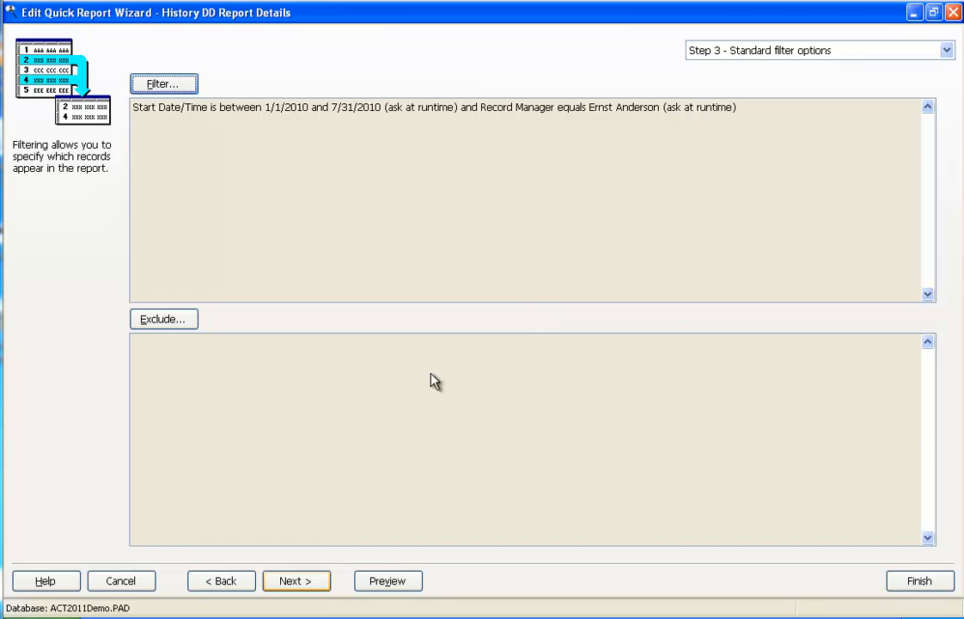
Cancel editing History DD Report Details and open the History Drill Down report for editing at the data selection step.
click(112, 580)
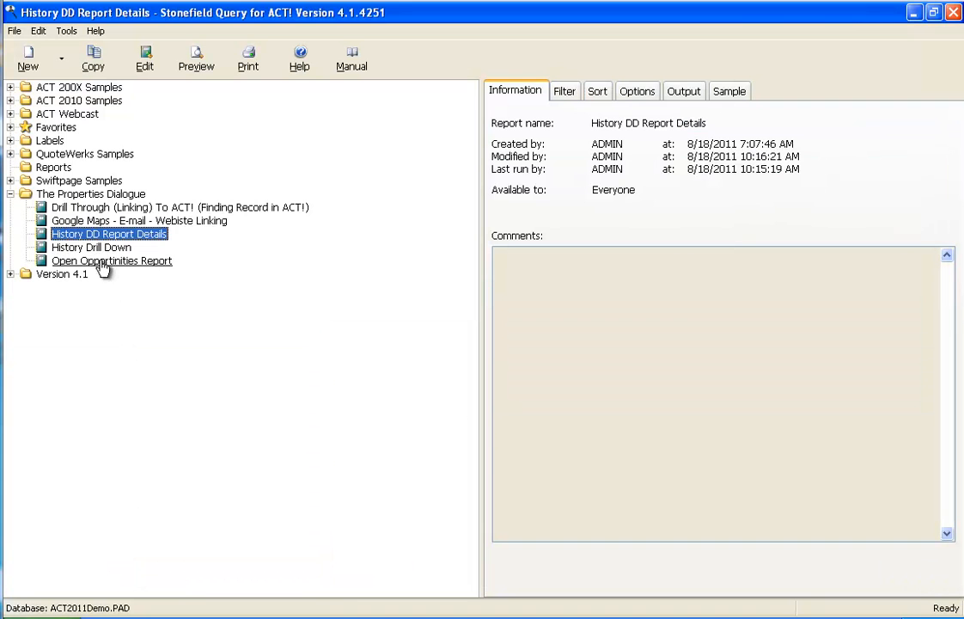
click(101, 248)
click(144, 59)
click(323, 585)
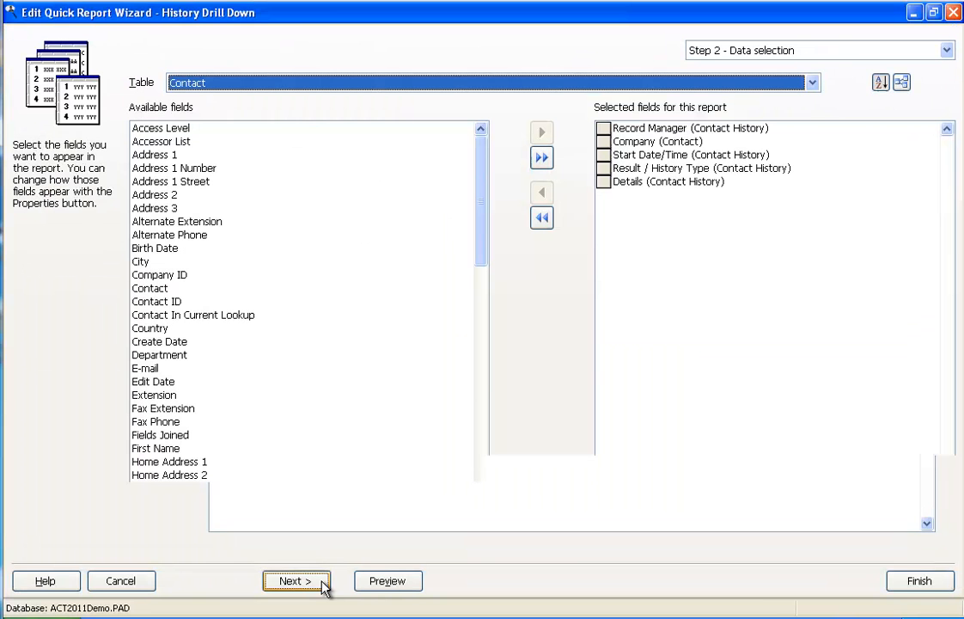
Link the Record Manager field to the History DD Report Details report in The Properties Dialogue folder.
click(644, 129)
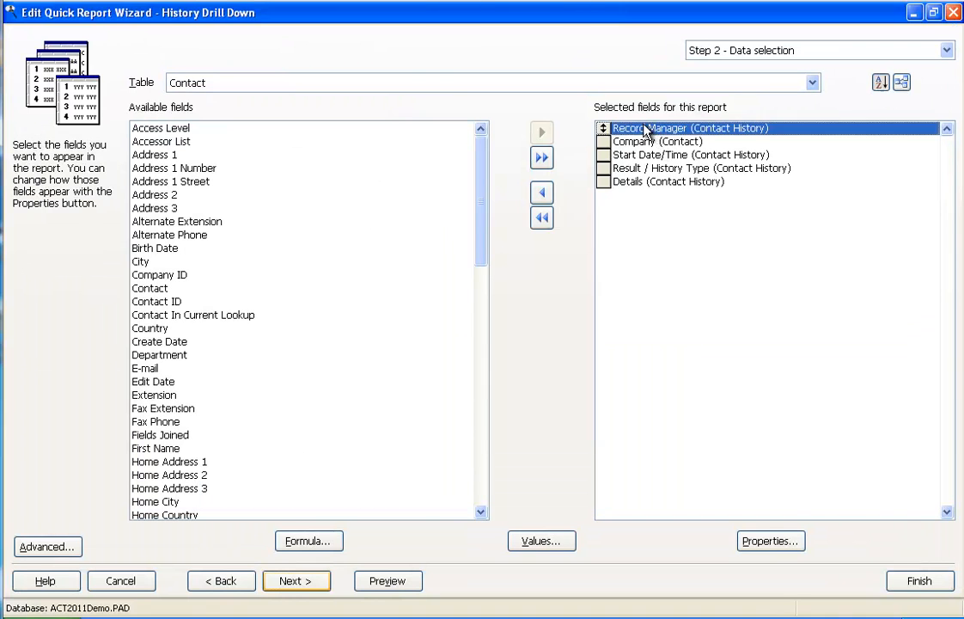
double_click(644, 129)
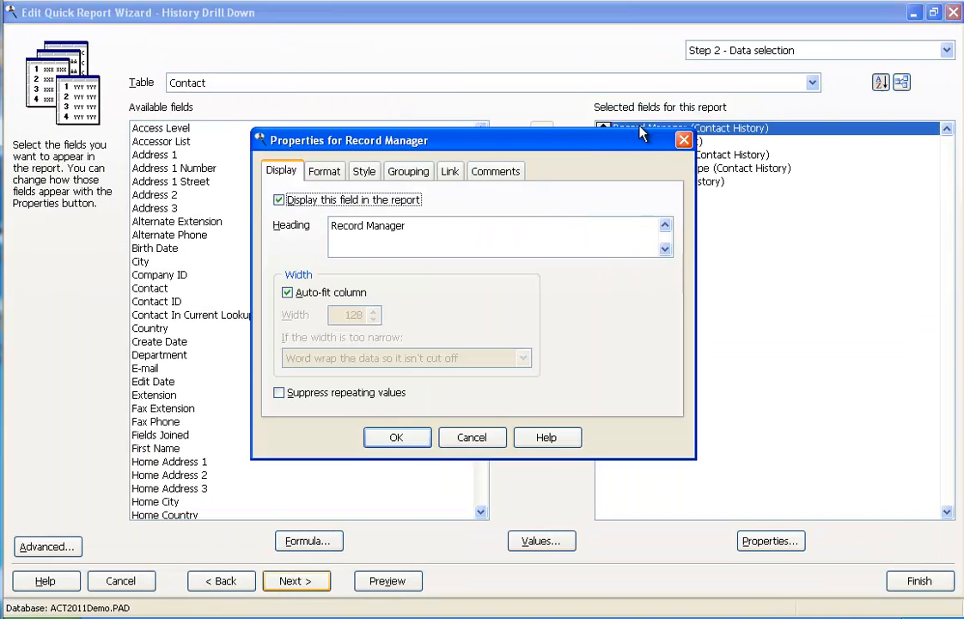
click(450, 172)
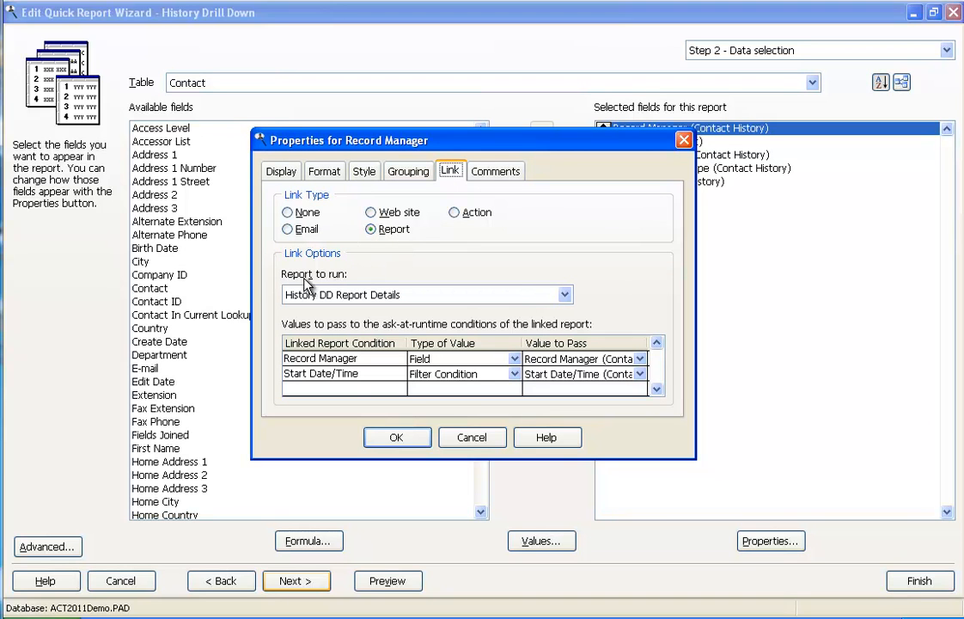
click(565, 295)
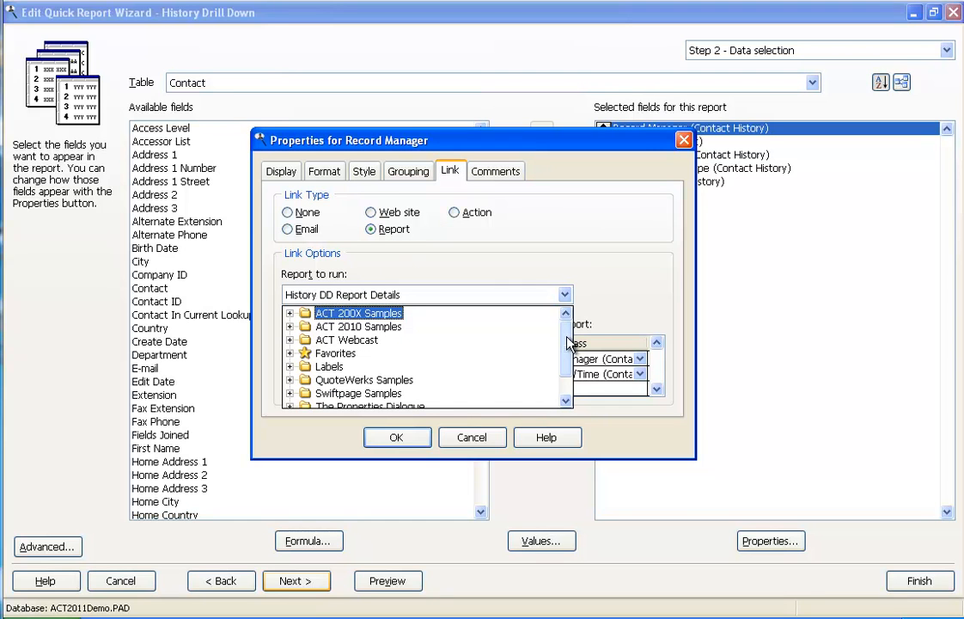
drag(566, 336, 566, 362)
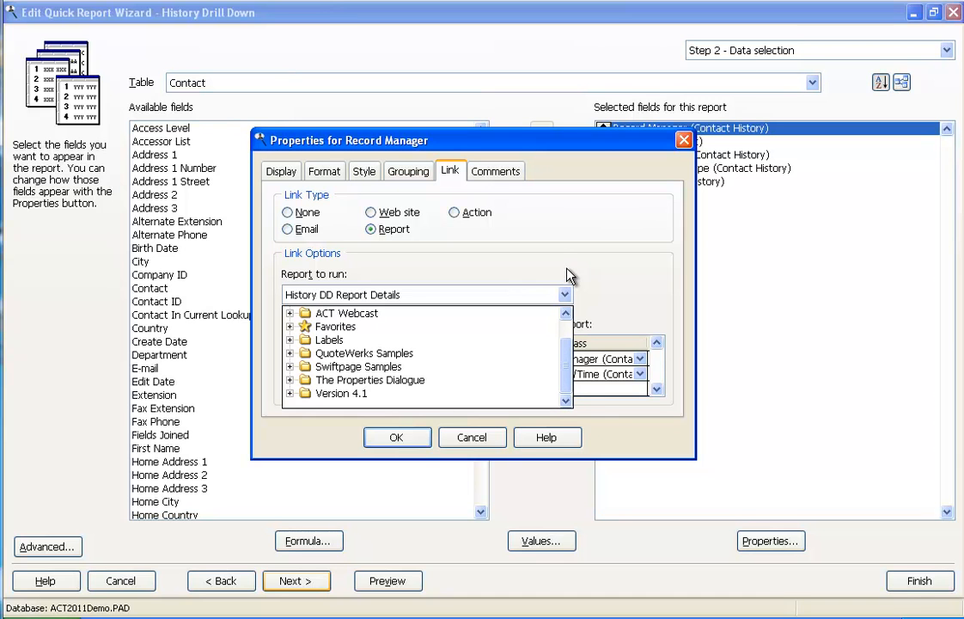
click(290, 380)
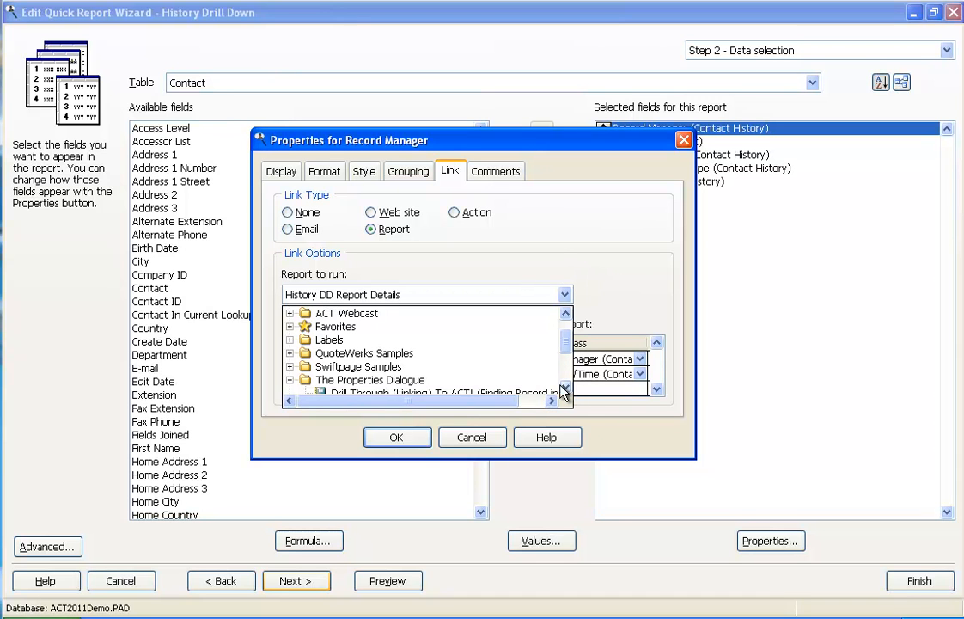
scroll(564, 391, down, 5)
click(398, 350)
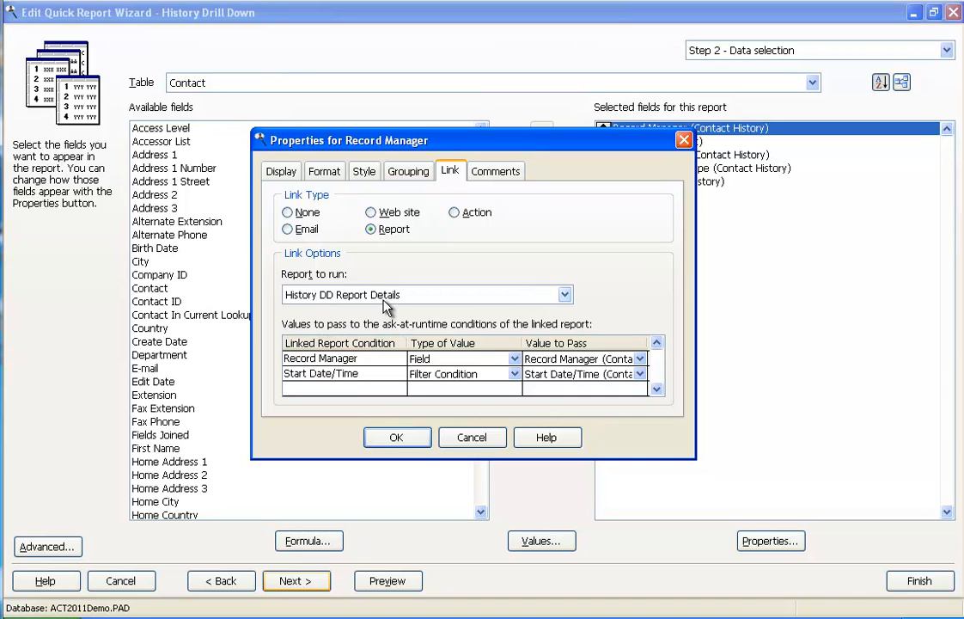
Pass the Record Manager (Contact History) field to the linked report's Record Manager condition and accept the properties.
click(512, 360)
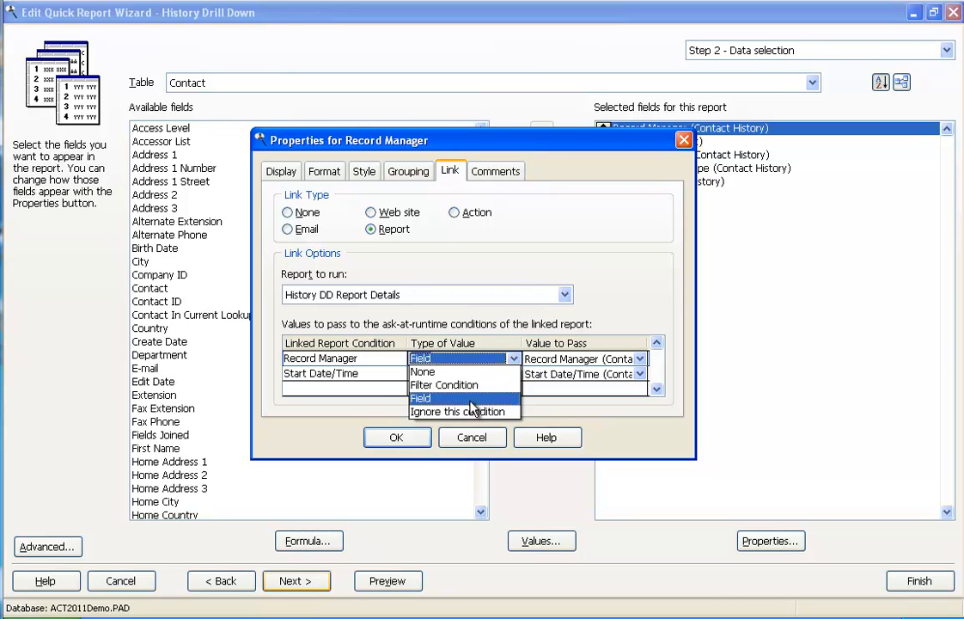
click(470, 400)
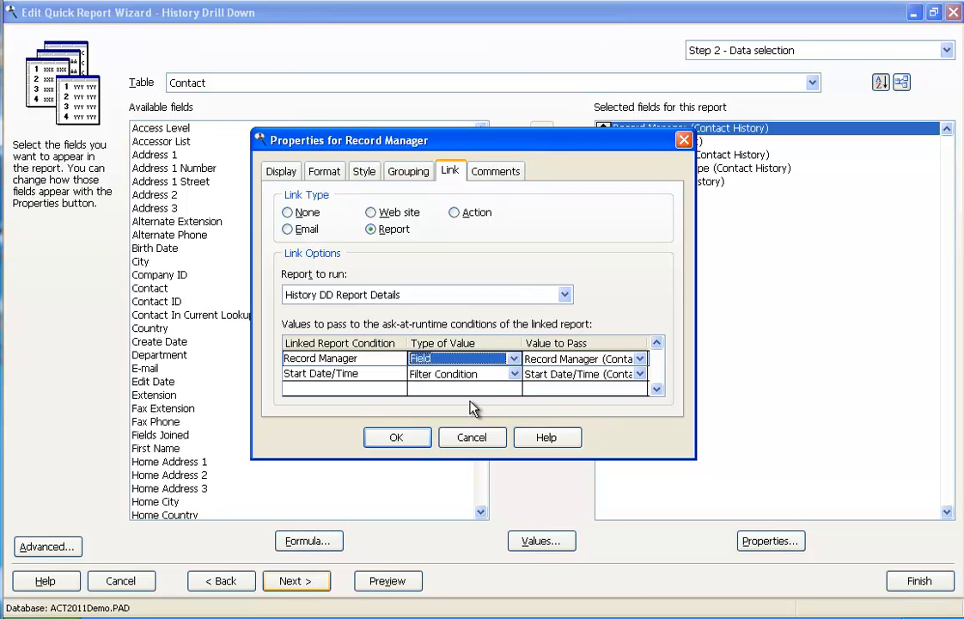
click(640, 362)
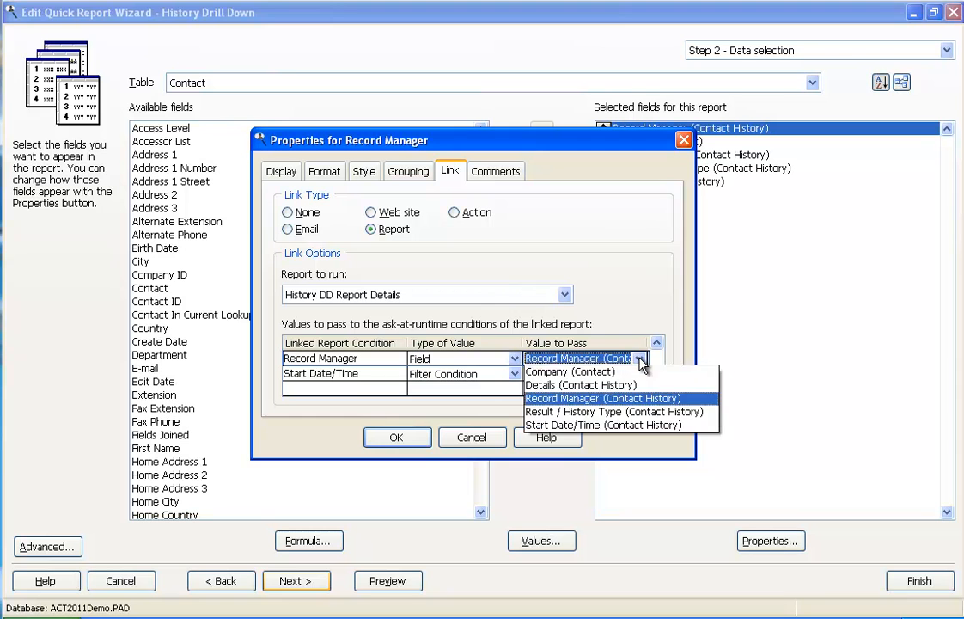
click(638, 400)
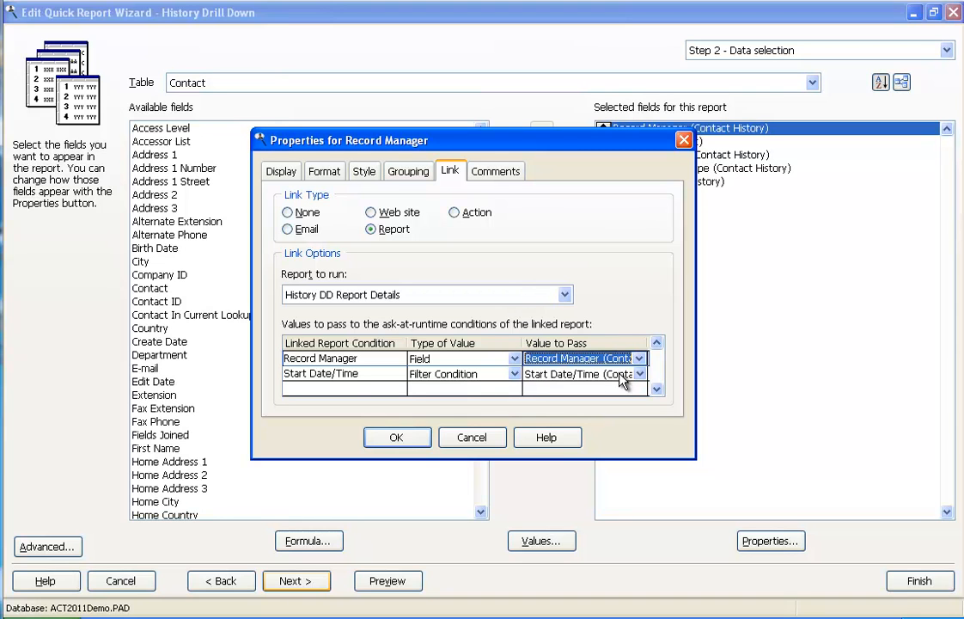
click(411, 440)
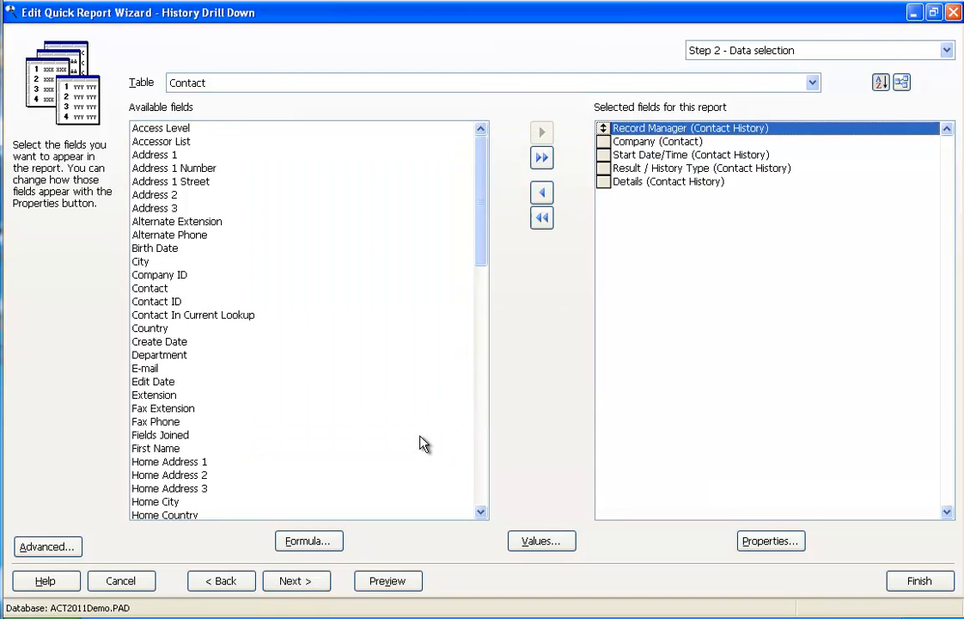
Preview History Drill Down and run the linked details report for the record managers on its first and second pages.
click(388, 579)
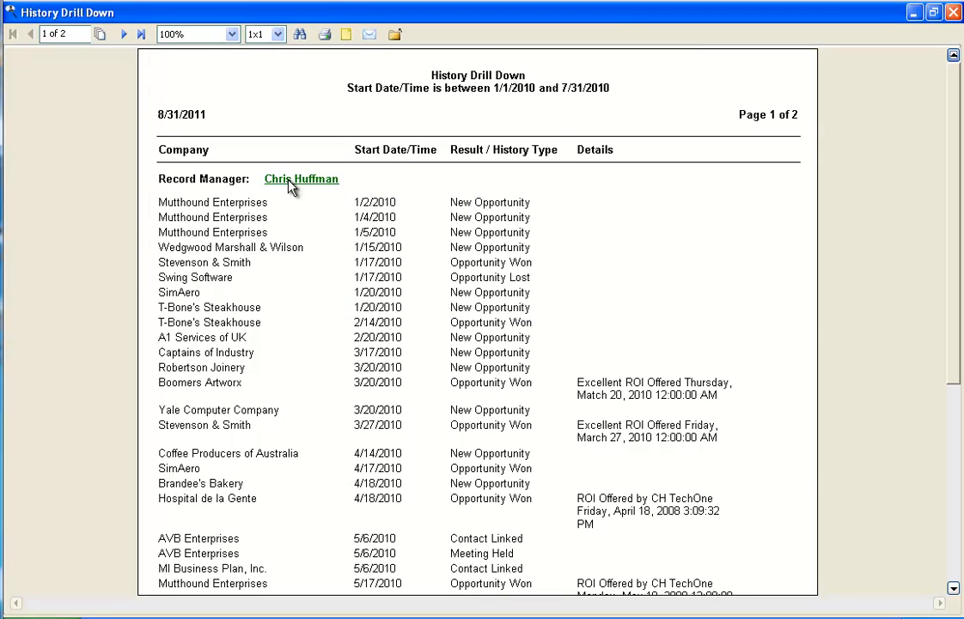
click(290, 185)
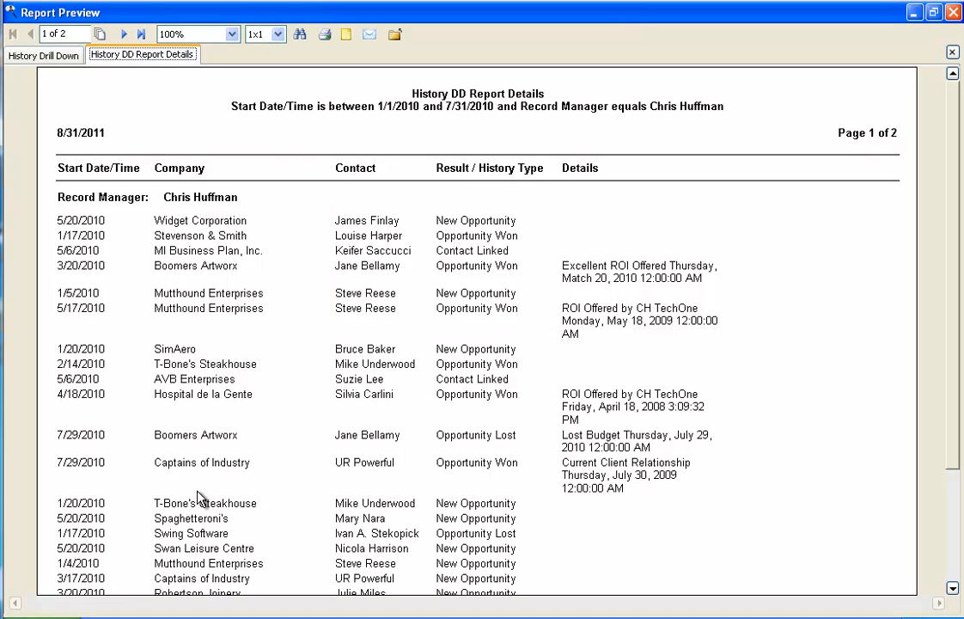
click(43, 54)
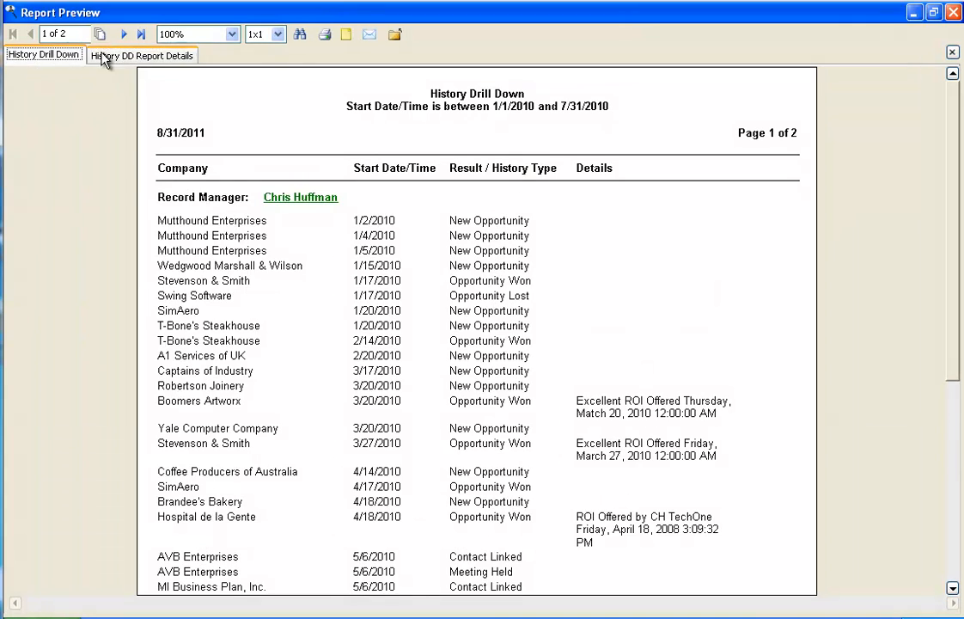
click(122, 35)
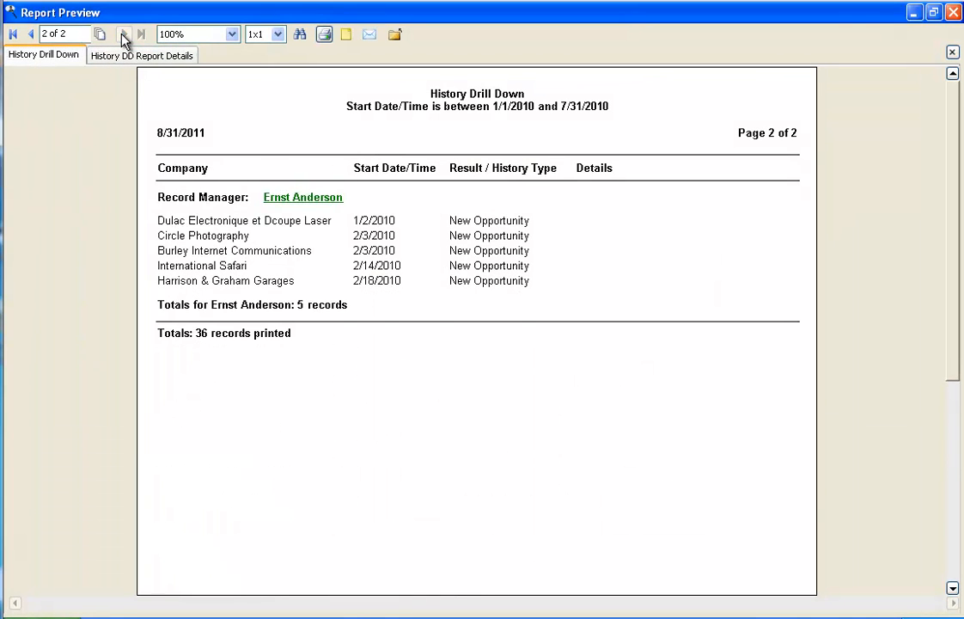
click(306, 197)
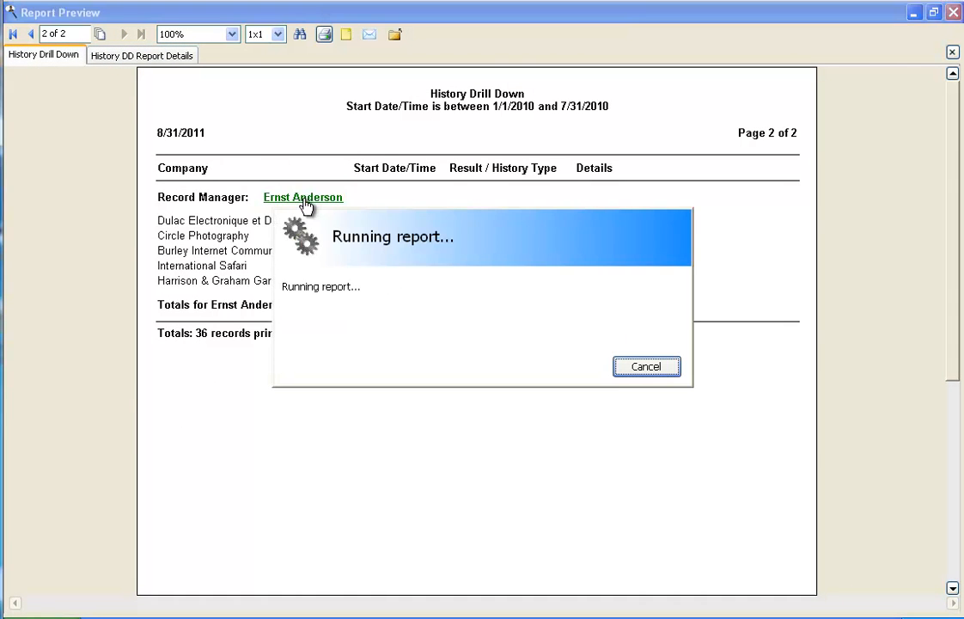